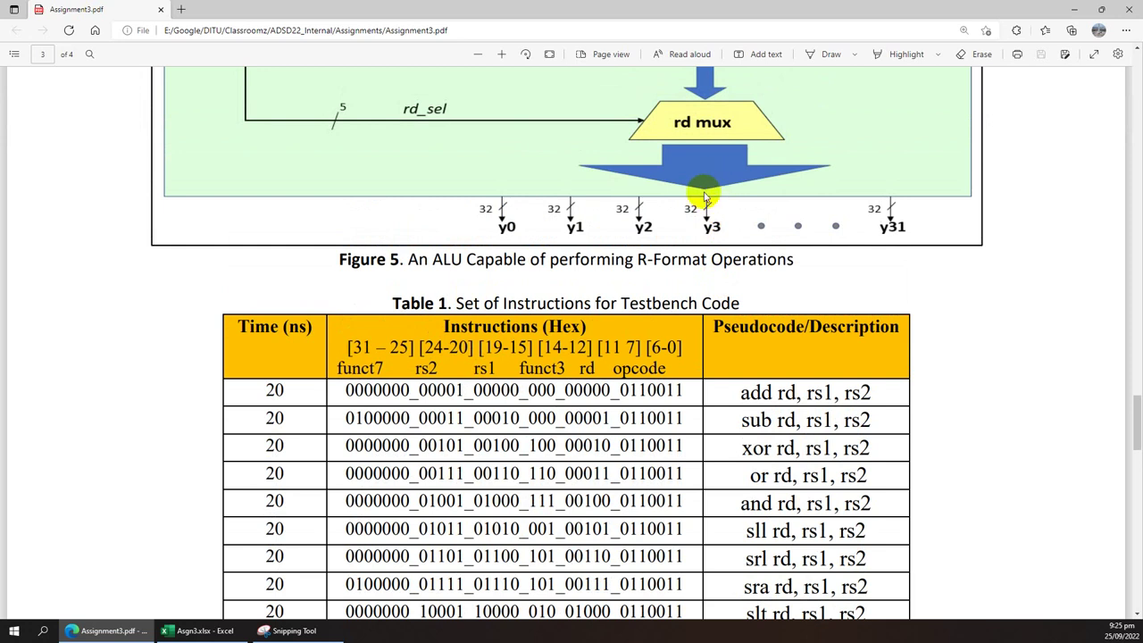
# Review Table 1's test instructions and the Question 02 testbench requirements, including the part (a) initialization formula for xn.
pyautogui.scroll(-1, 564, 356)
pyautogui.scroll(-5, 562, 365)
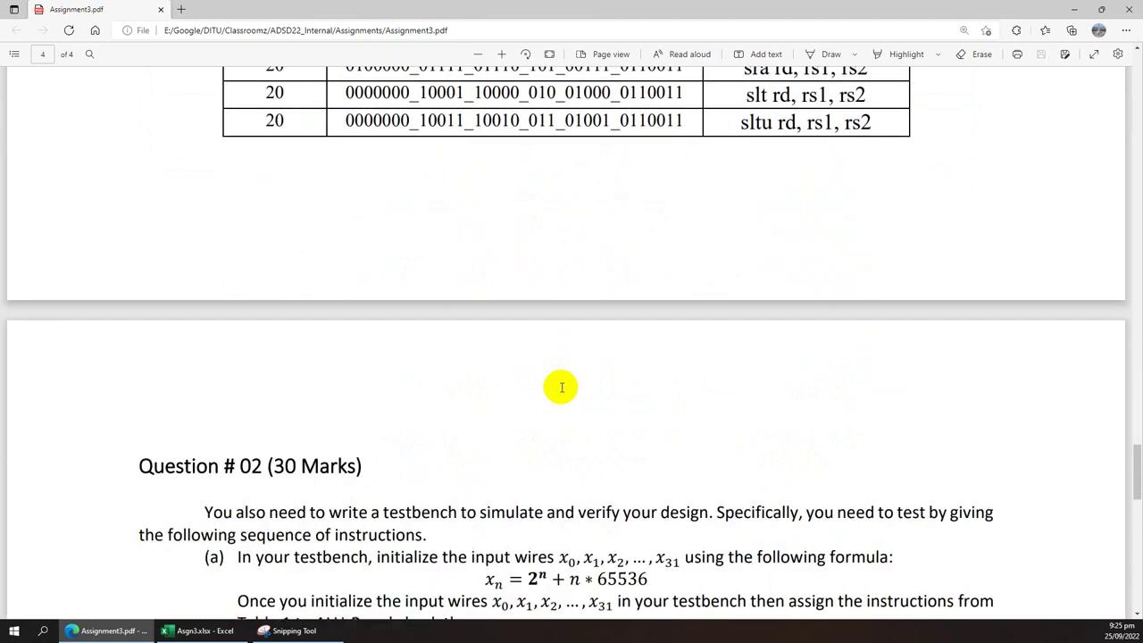
pyautogui.scroll(-4, 562, 386)
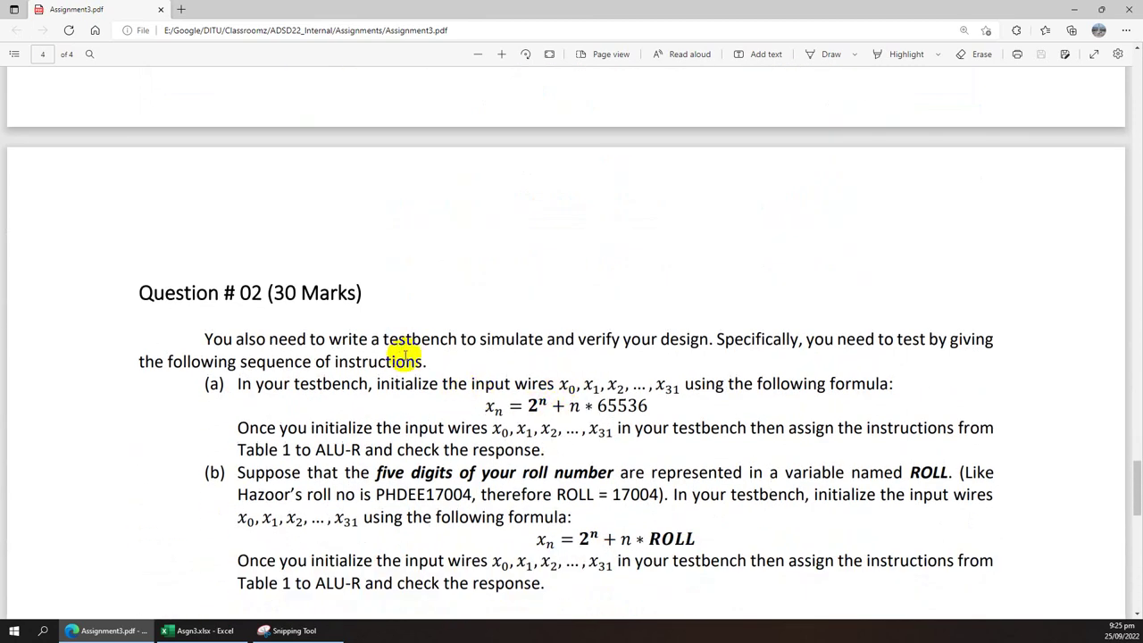
pyautogui.scroll(-2, 404, 355)
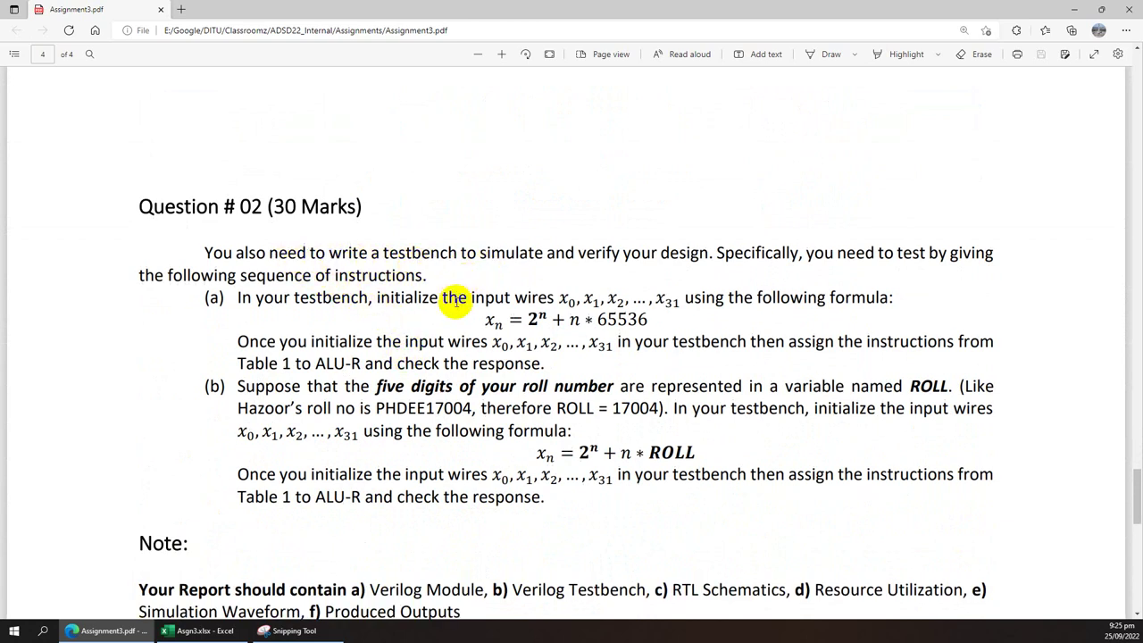
pyautogui.scroll(10, 455, 301)
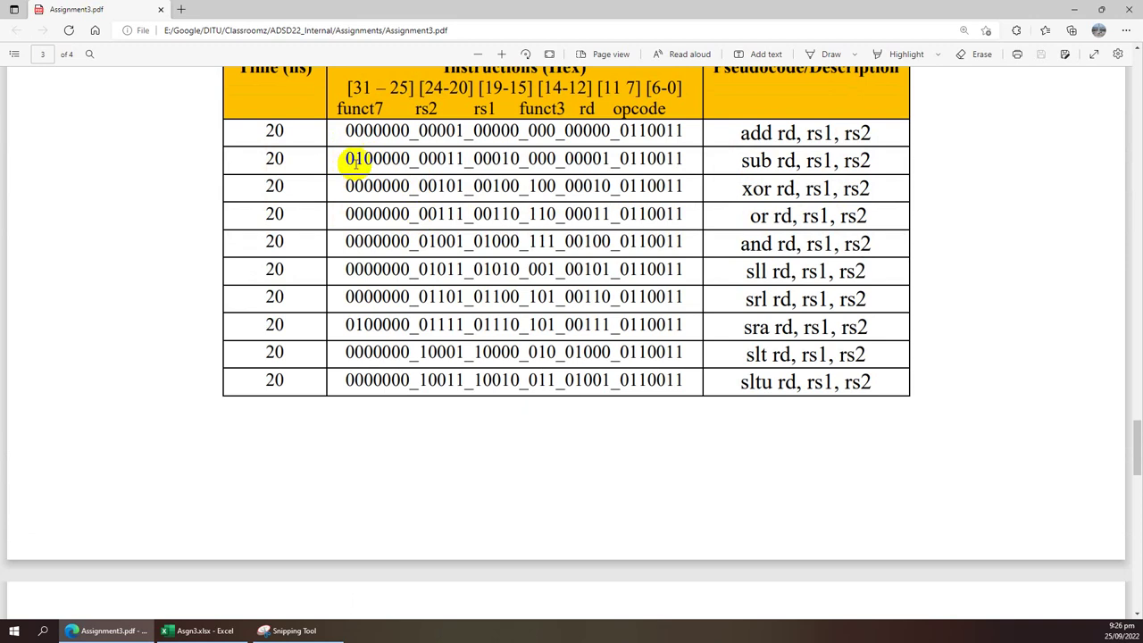
pyautogui.scroll(-5, 333, 364)
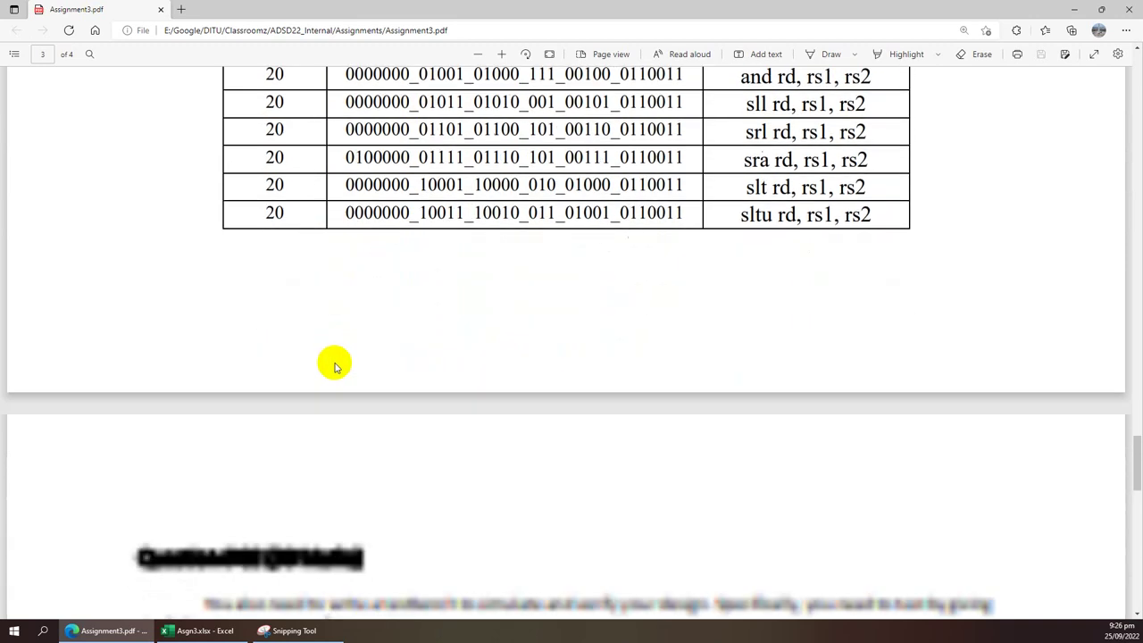
pyautogui.scroll(-2, 332, 365)
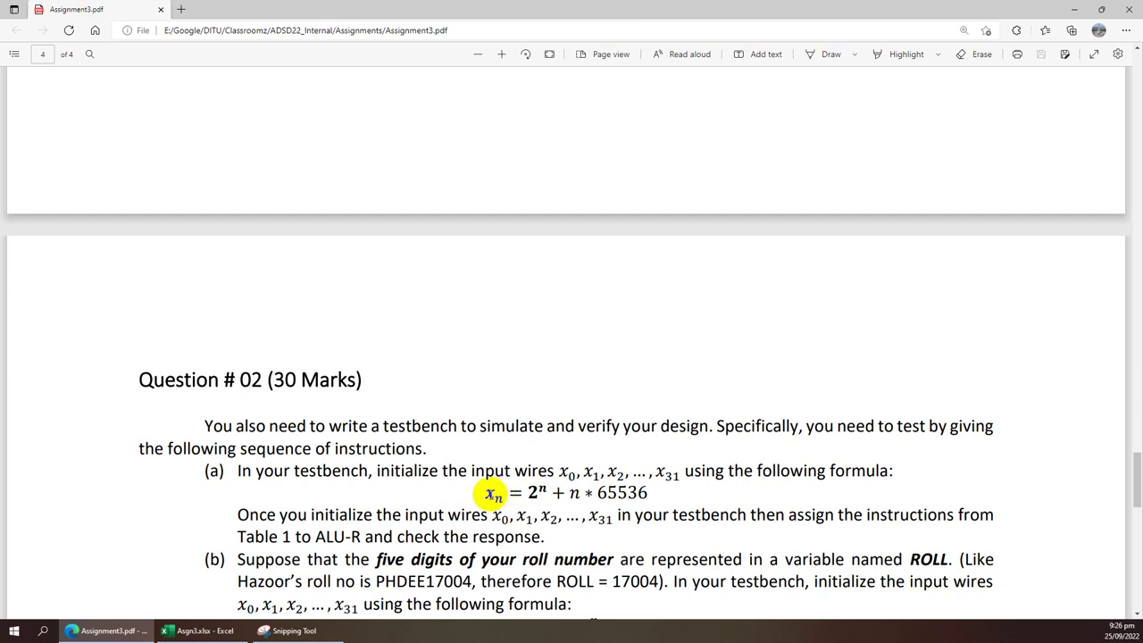
pyautogui.moveTo(490, 493); pyautogui.dragTo(597, 492)
pyautogui.click(594, 492)
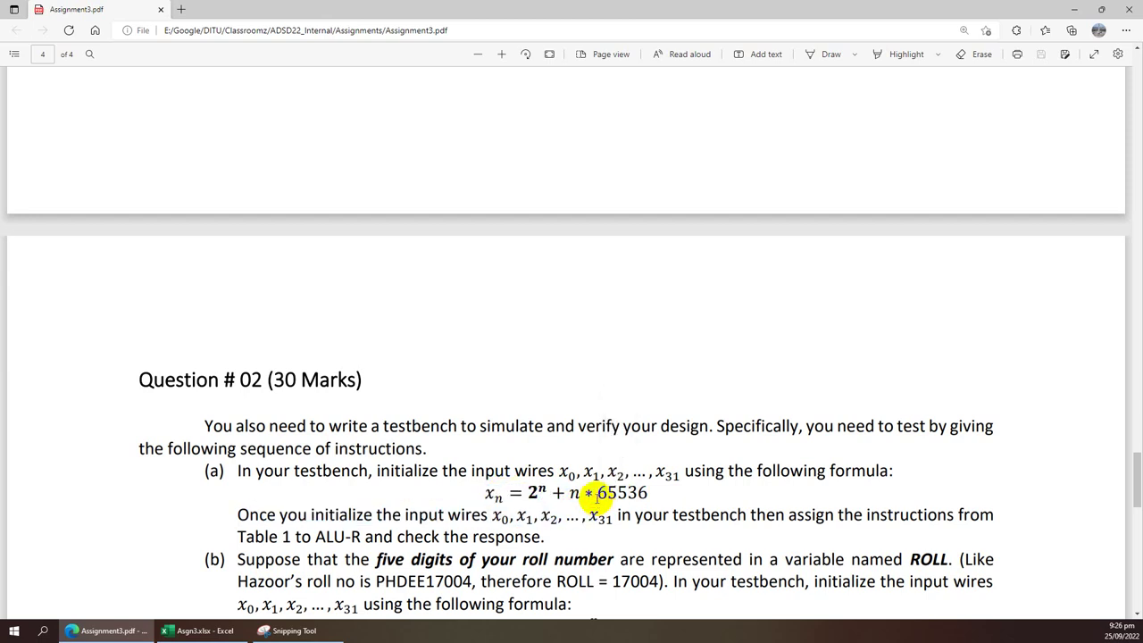
# Switch to the Asgn3.xlsx workbook in Excel and inspect the part (a) formulas in cells C2 and C4.
pyautogui.click(207, 630)
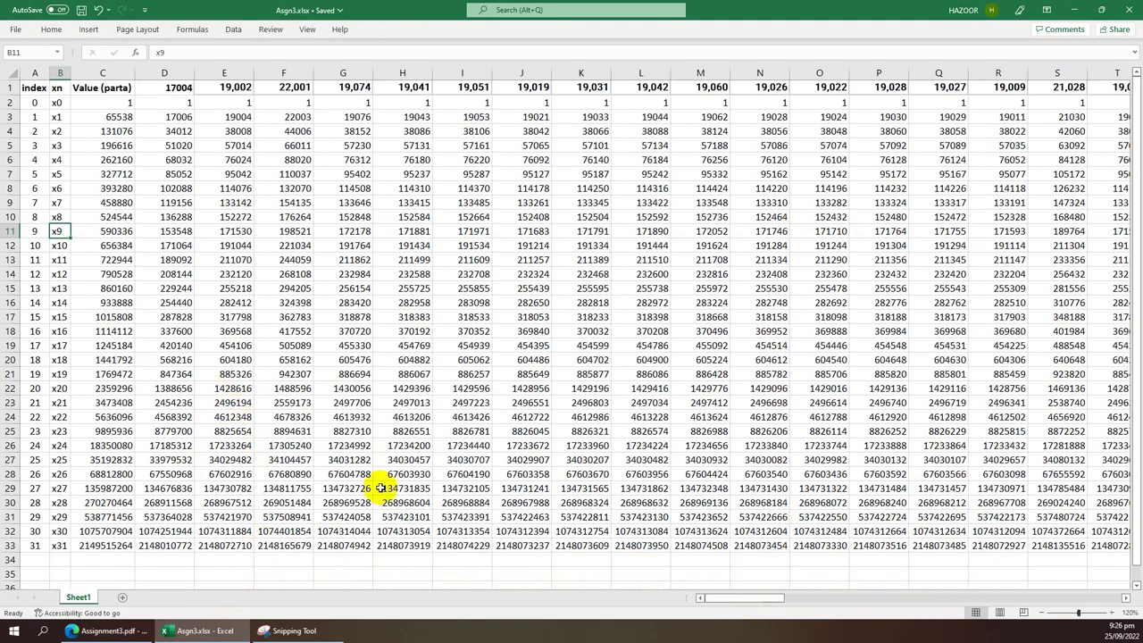
pyautogui.click(87, 88)
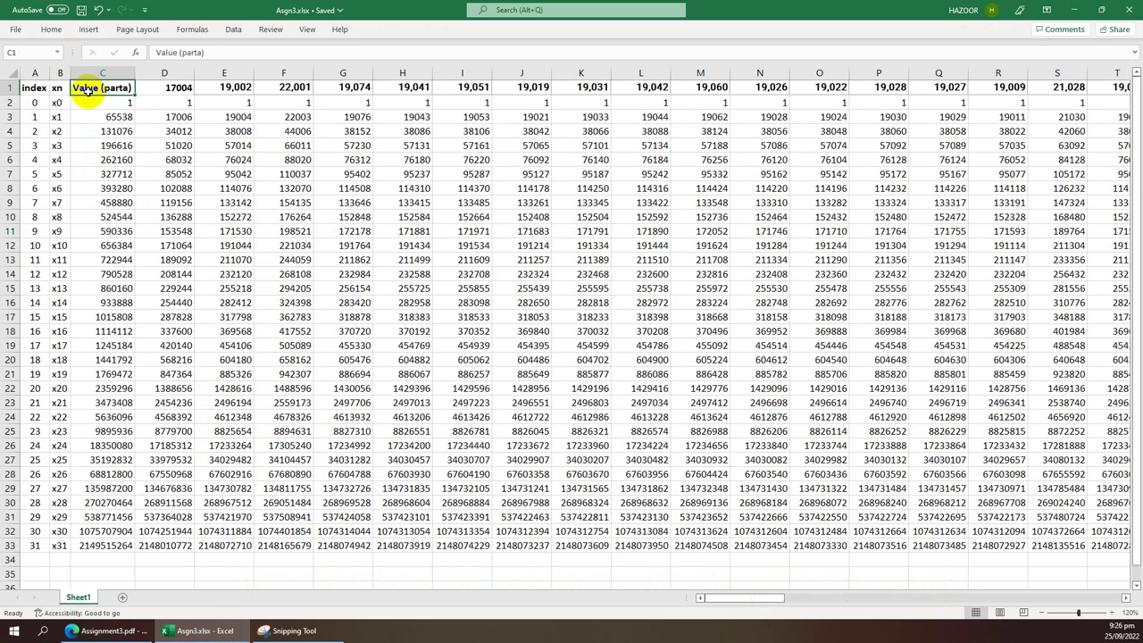
pyautogui.click(88, 103)
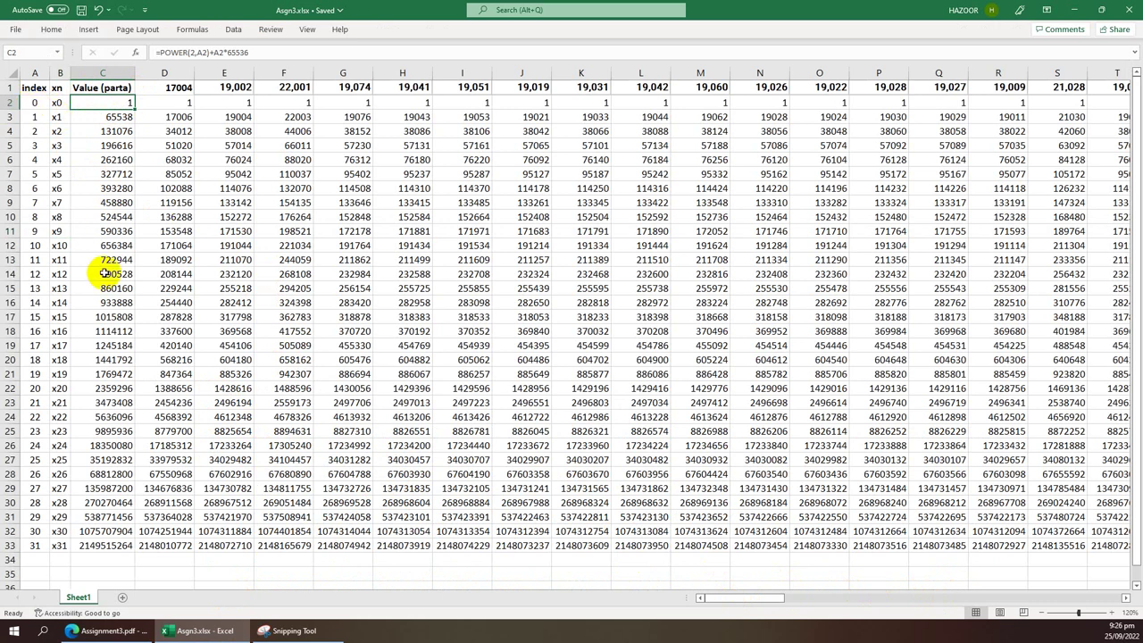
pyautogui.click(192, 53)
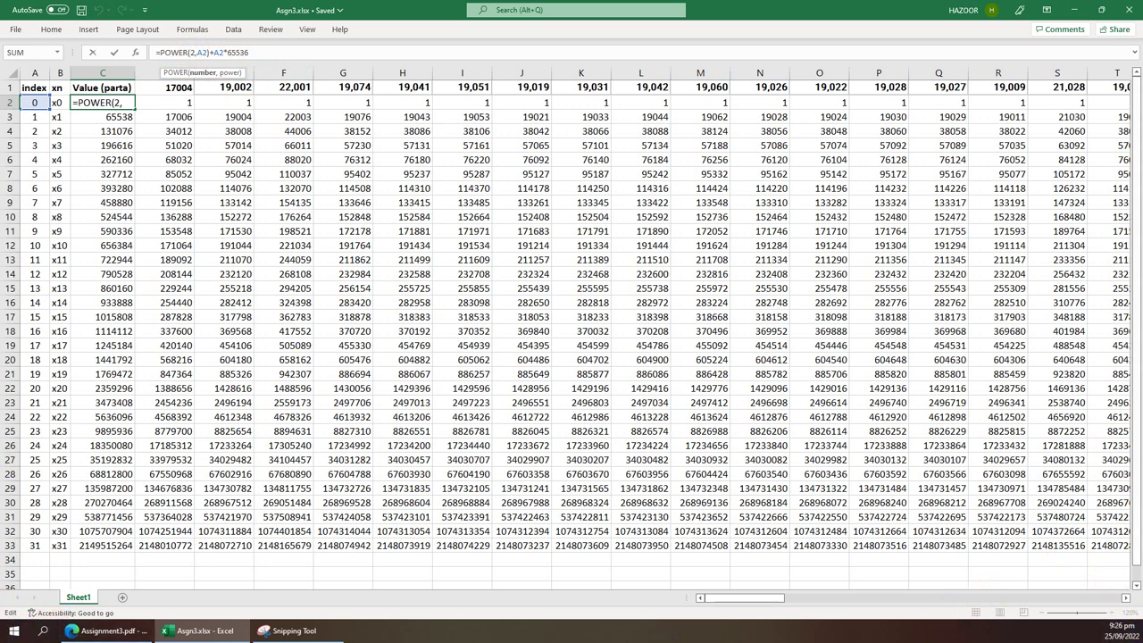
pyautogui.press('super+shift+s')
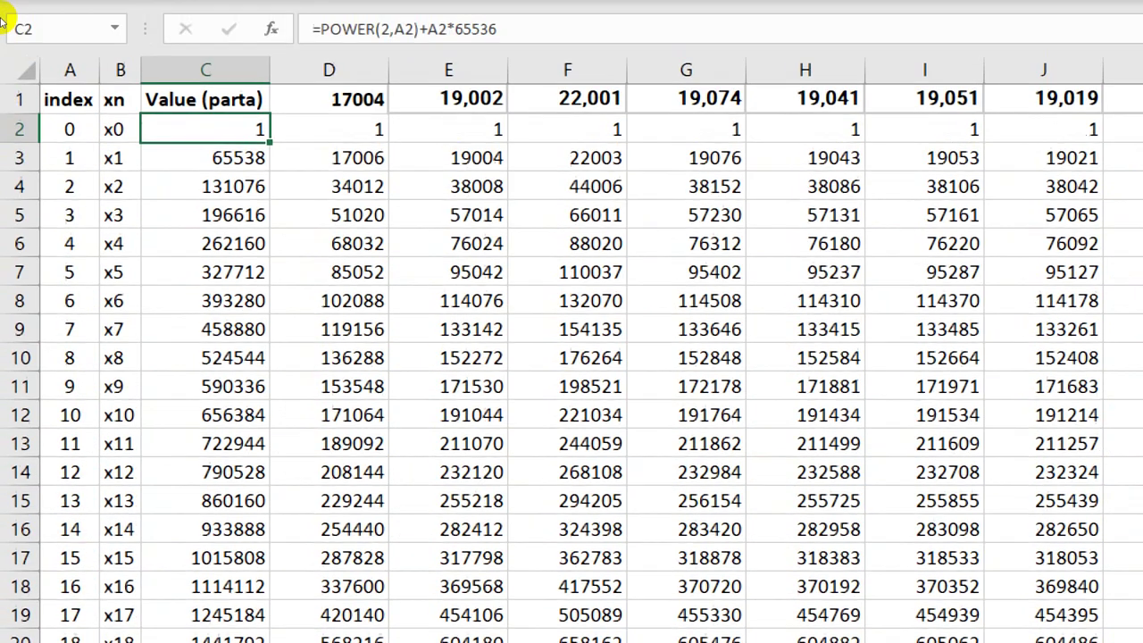
pyautogui.click(0, 50)
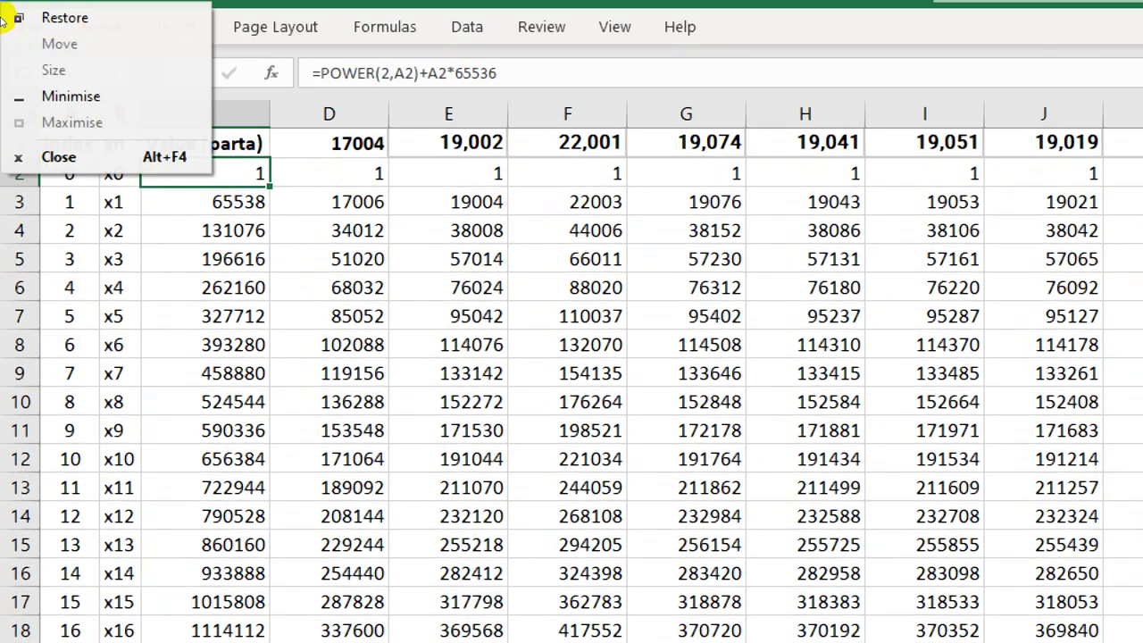
pyautogui.click(102, 27)
pyautogui.press('Down')
pyautogui.press('Down')
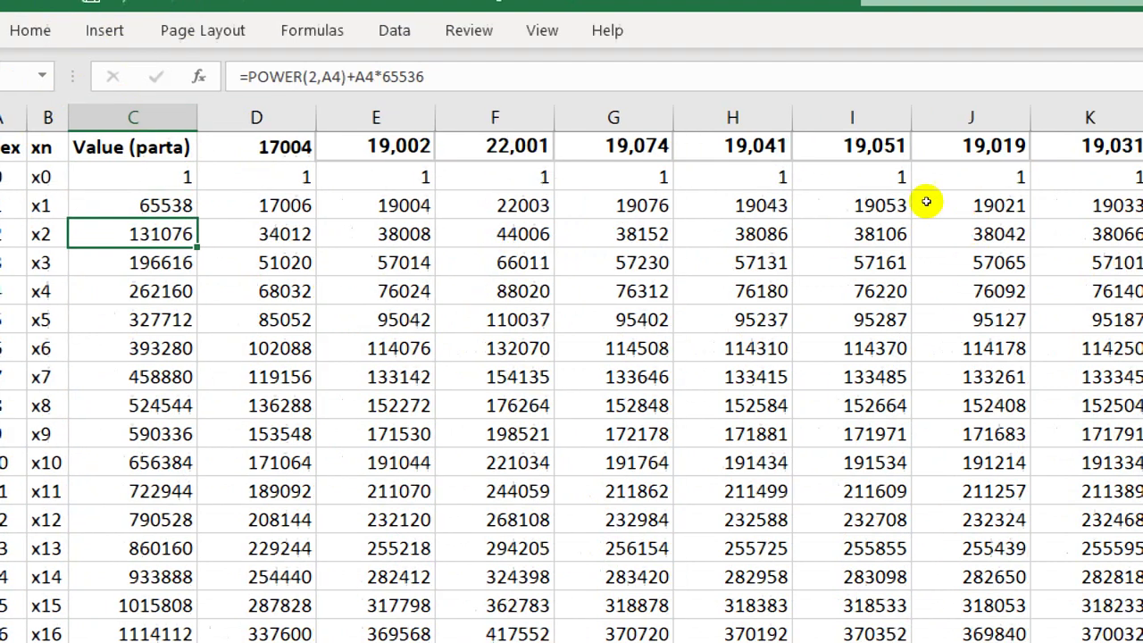
# Examine the roll-number columns down to row x31, including the formula in cell R11.
pyautogui.click(926, 202)
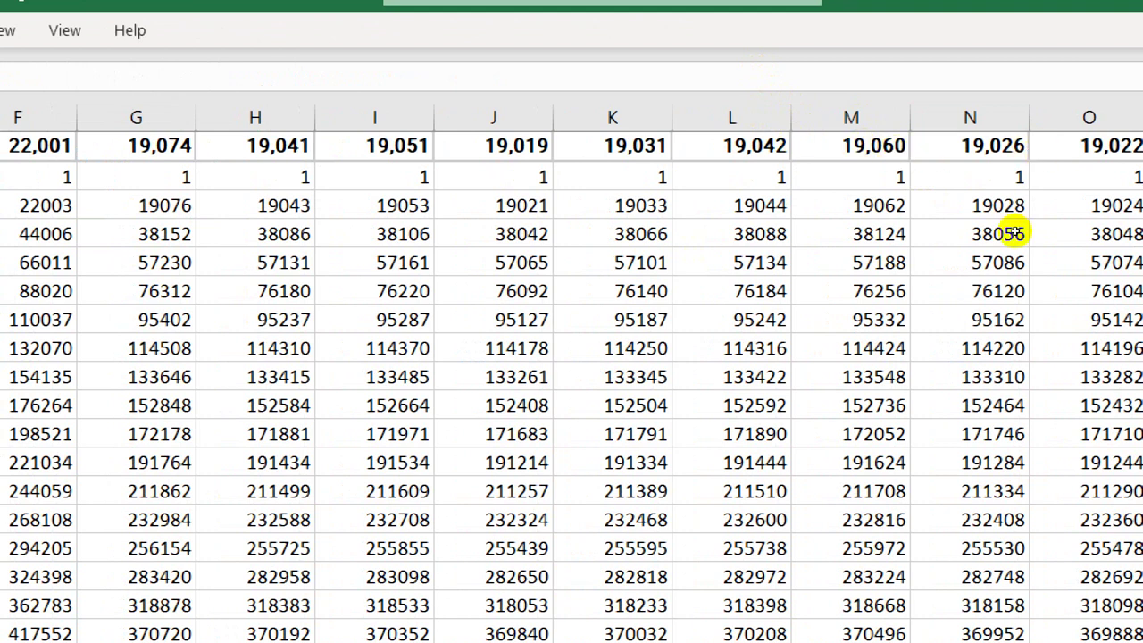
pyautogui.scroll(-3, 1015, 232)
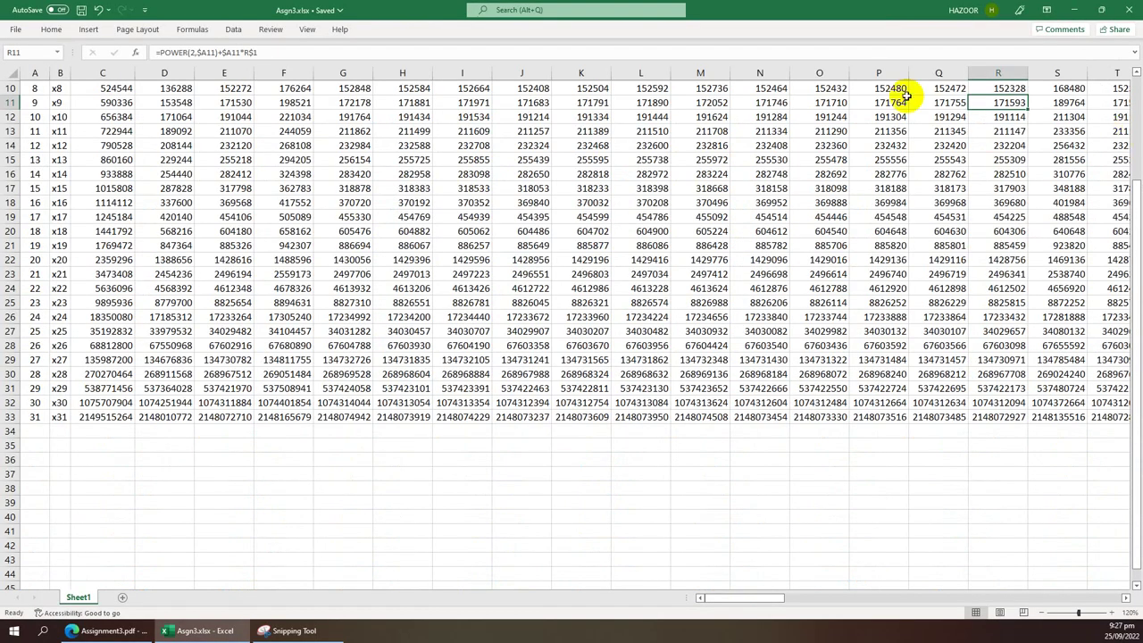
pyautogui.scroll(3, 327, 143)
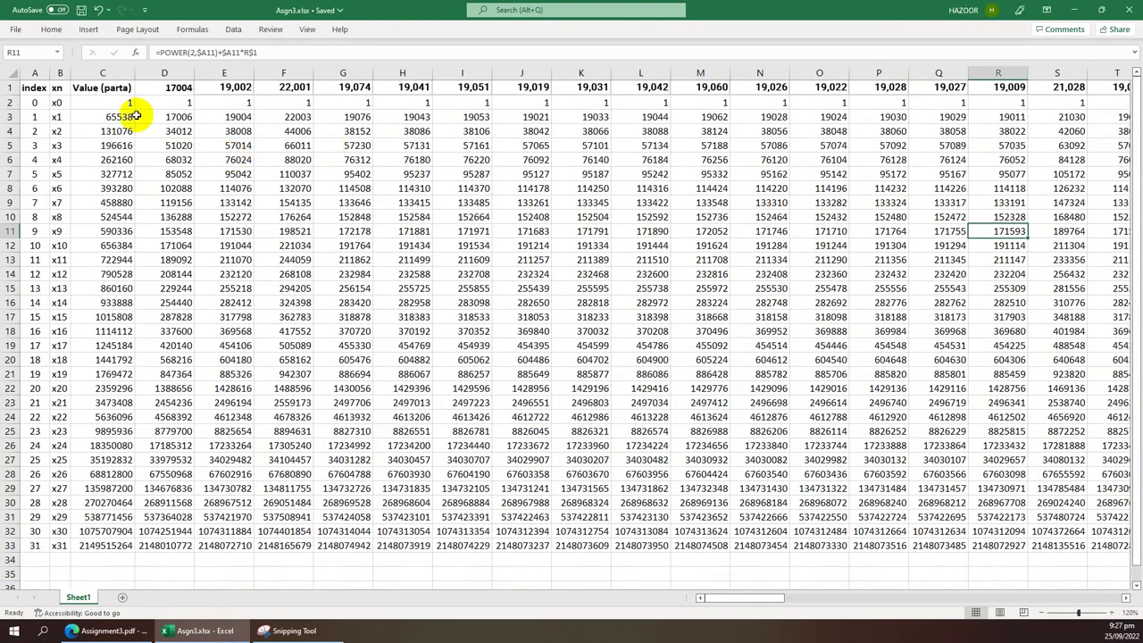
# Go through the xn labels x0 to x31 and their part (a) values in column C, ending on cell C2.
pyautogui.moveTo(93, 116); pyautogui.dragTo(99, 546)
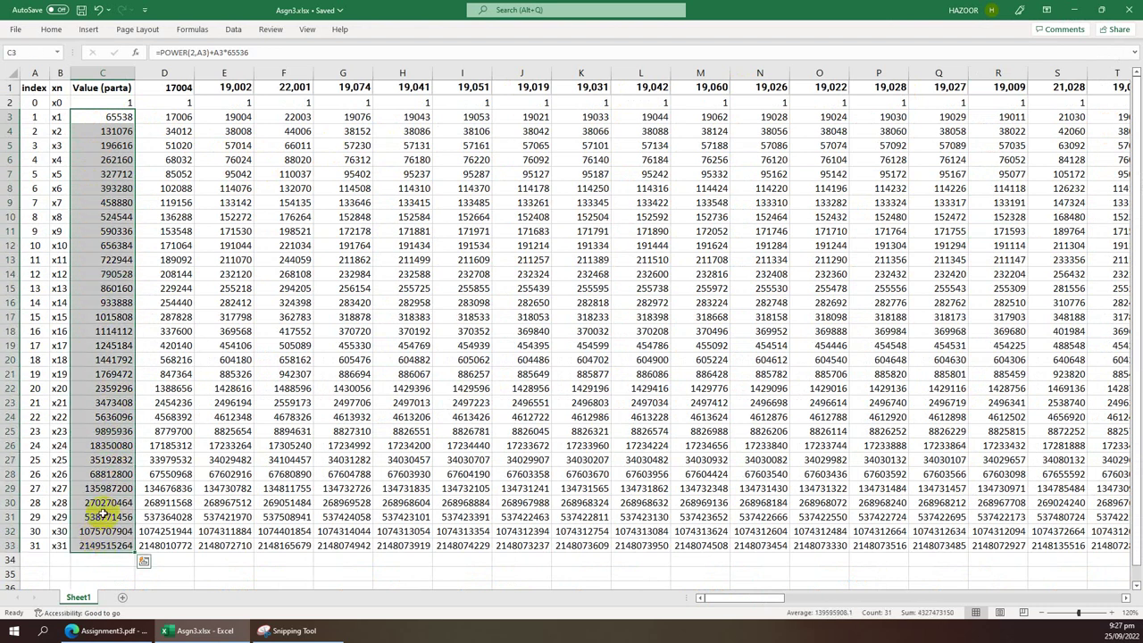
pyautogui.moveTo(100, 117); pyautogui.dragTo(101, 547)
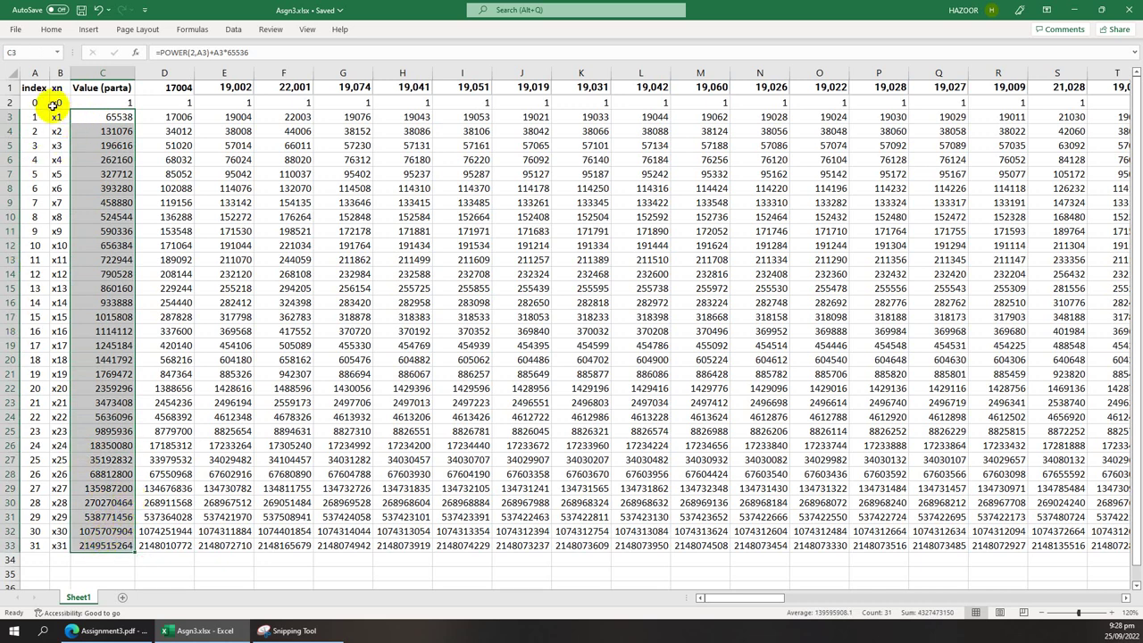
pyautogui.moveTo(53, 104); pyautogui.dragTo(66, 547)
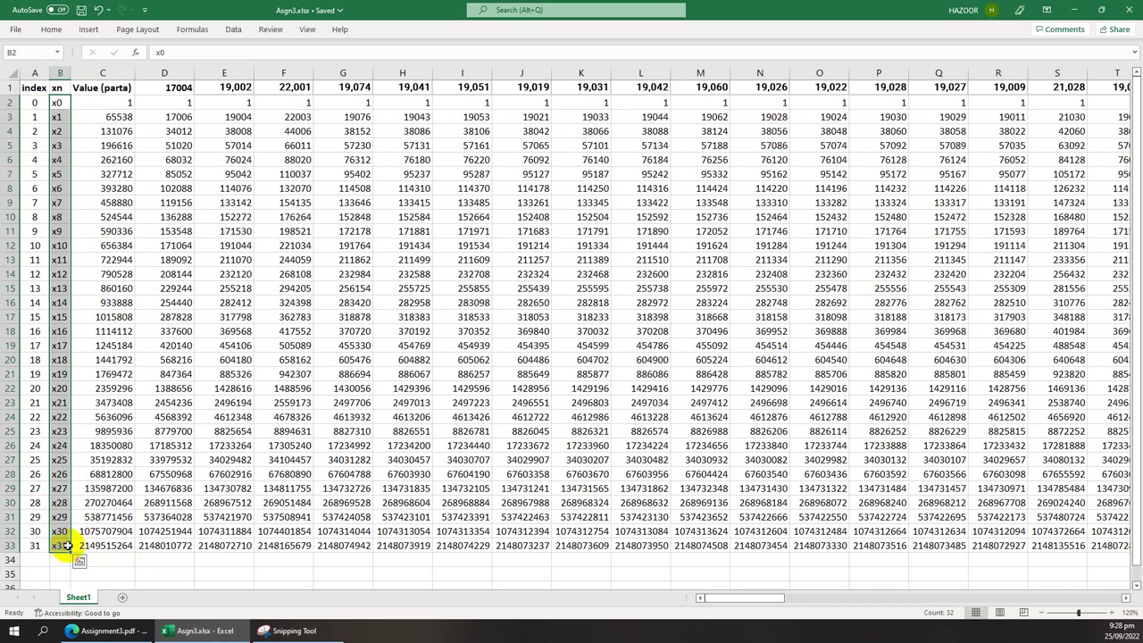
pyautogui.moveTo(96, 101); pyautogui.dragTo(80, 541)
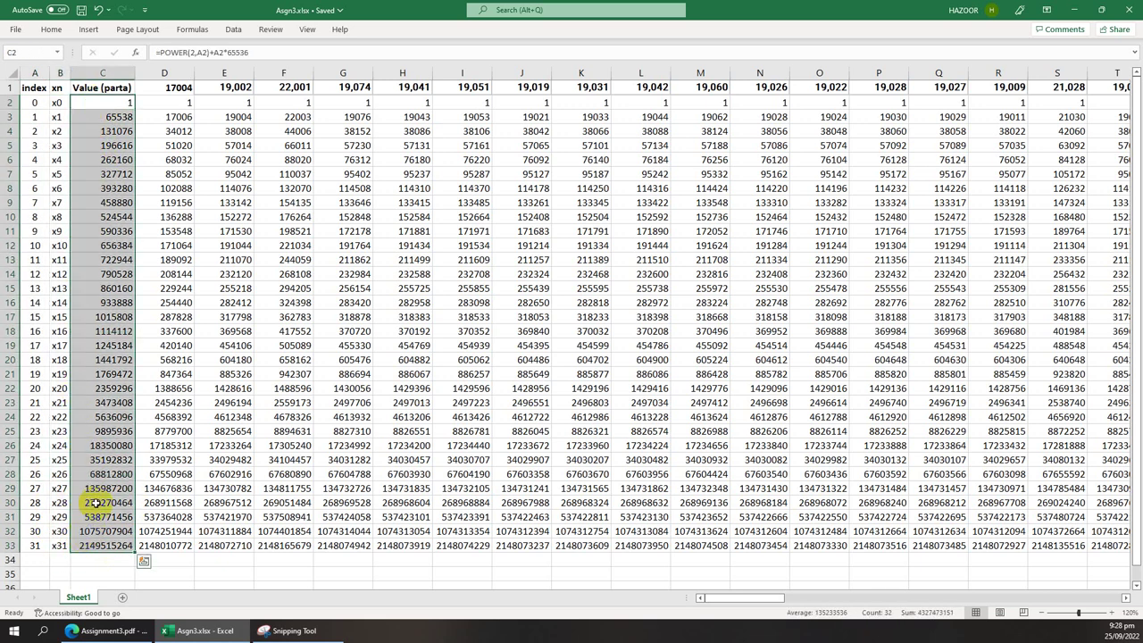
pyautogui.click(153, 261)
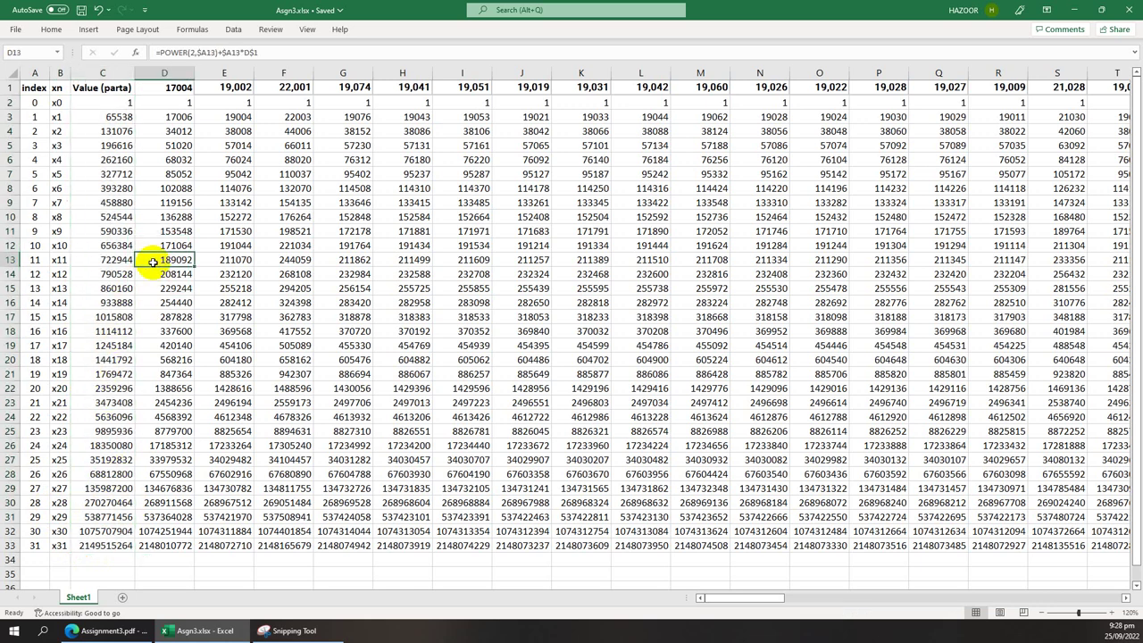
pyautogui.click(117, 101)
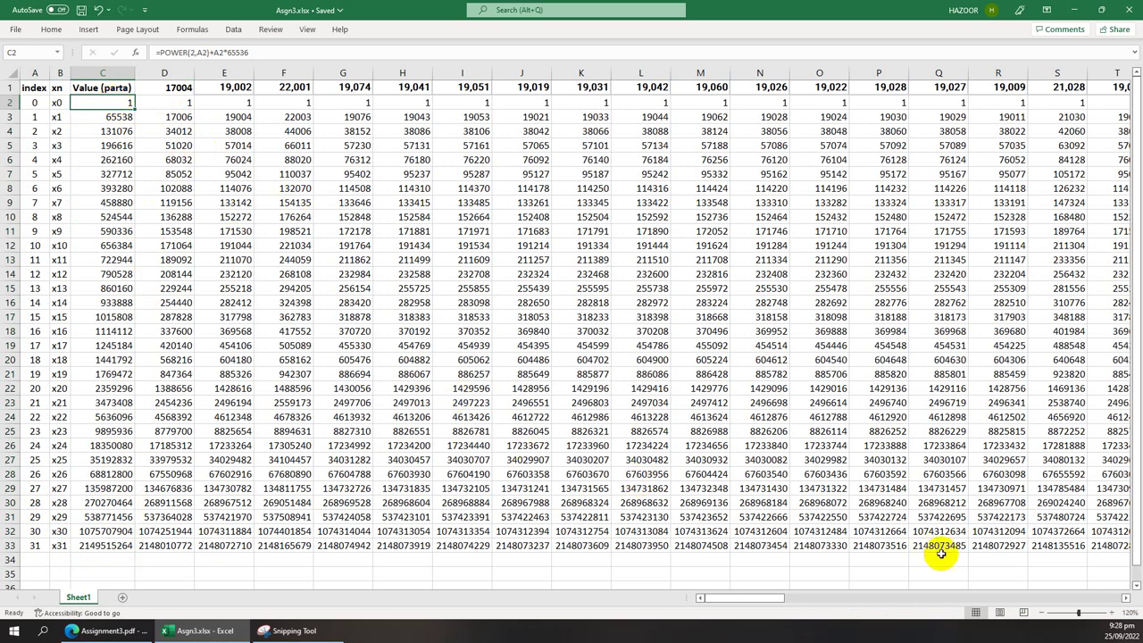
# Magnify the worksheet to 220% and show it from column A onward.
pyautogui.click(1115, 612)
pyautogui.click(1115, 612)
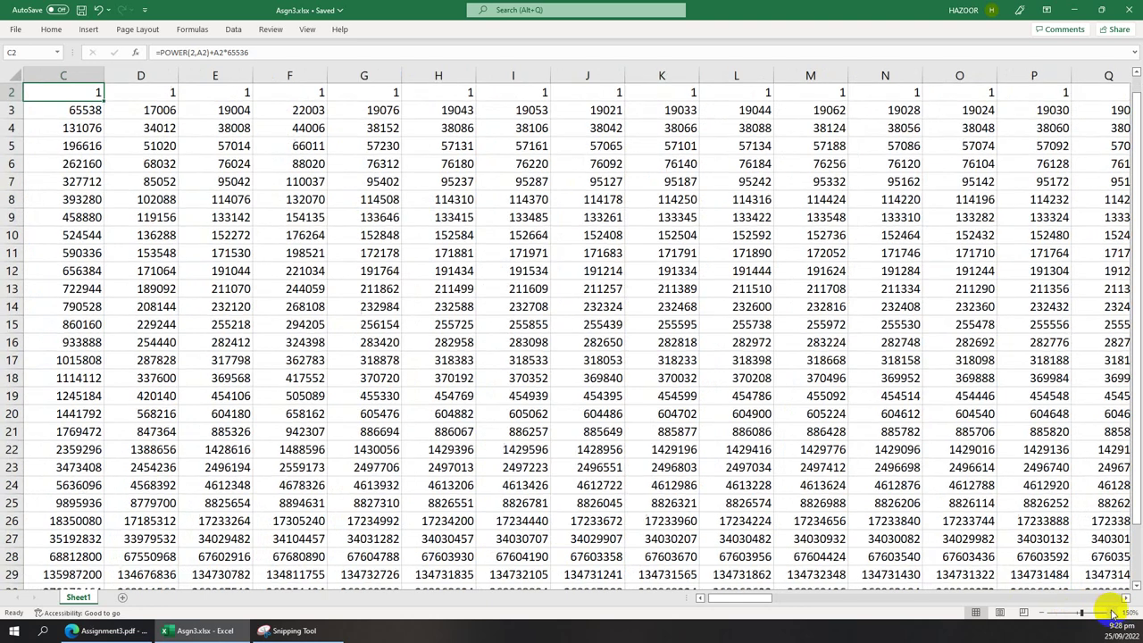
pyautogui.click(1115, 612)
pyautogui.click(1115, 611)
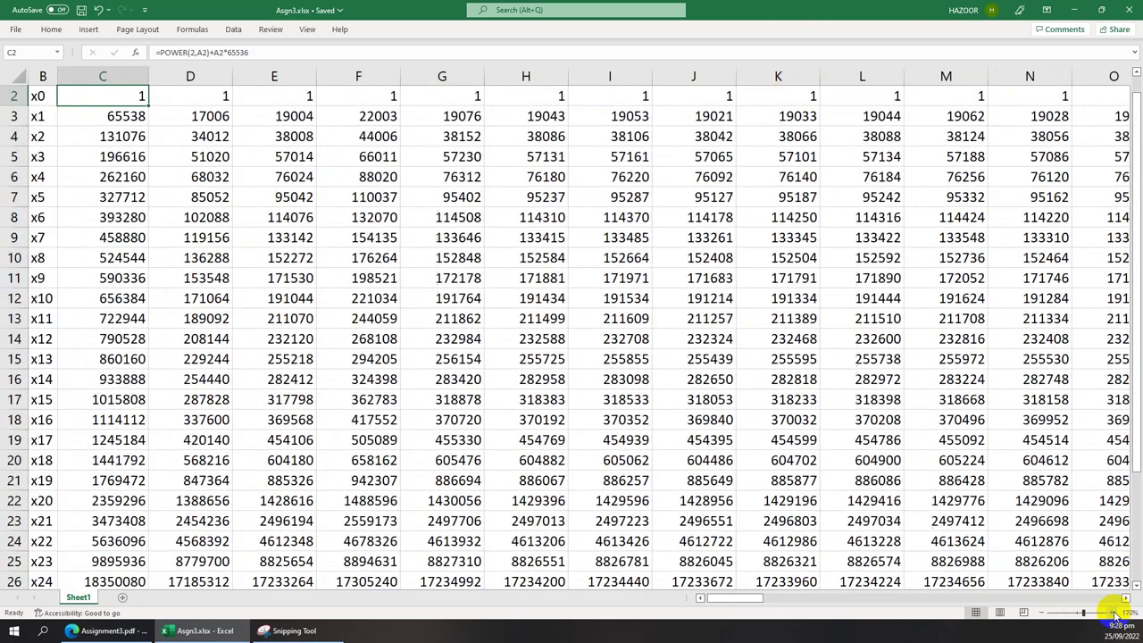
pyautogui.click(1115, 611)
pyautogui.click(1115, 612)
pyautogui.click(1114, 611)
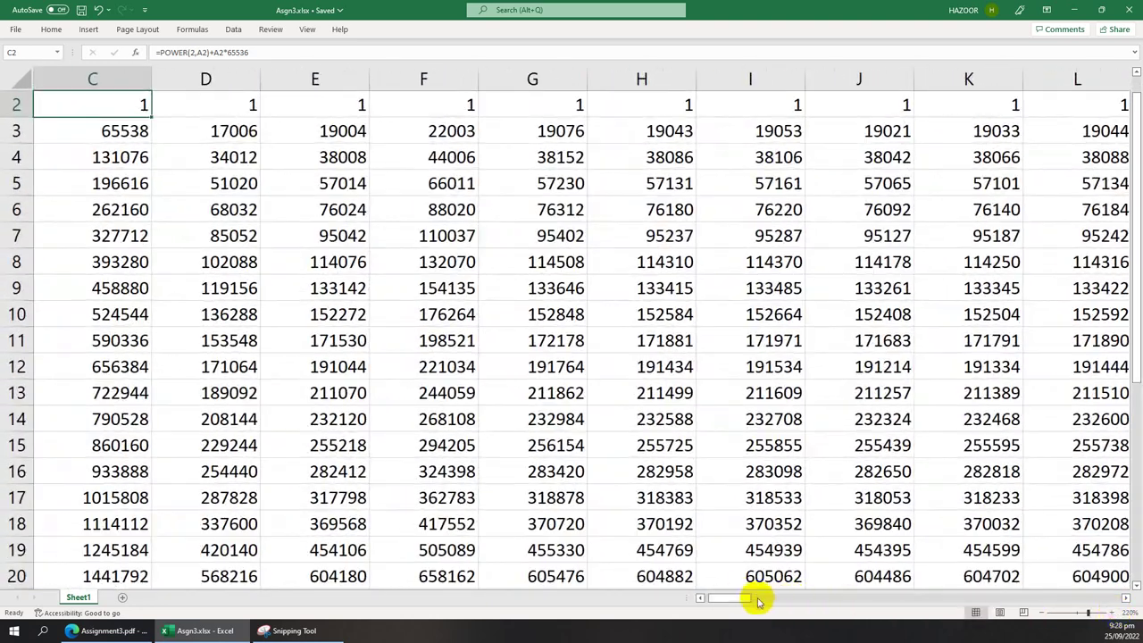
pyautogui.moveTo(732, 597); pyautogui.dragTo(726, 598)
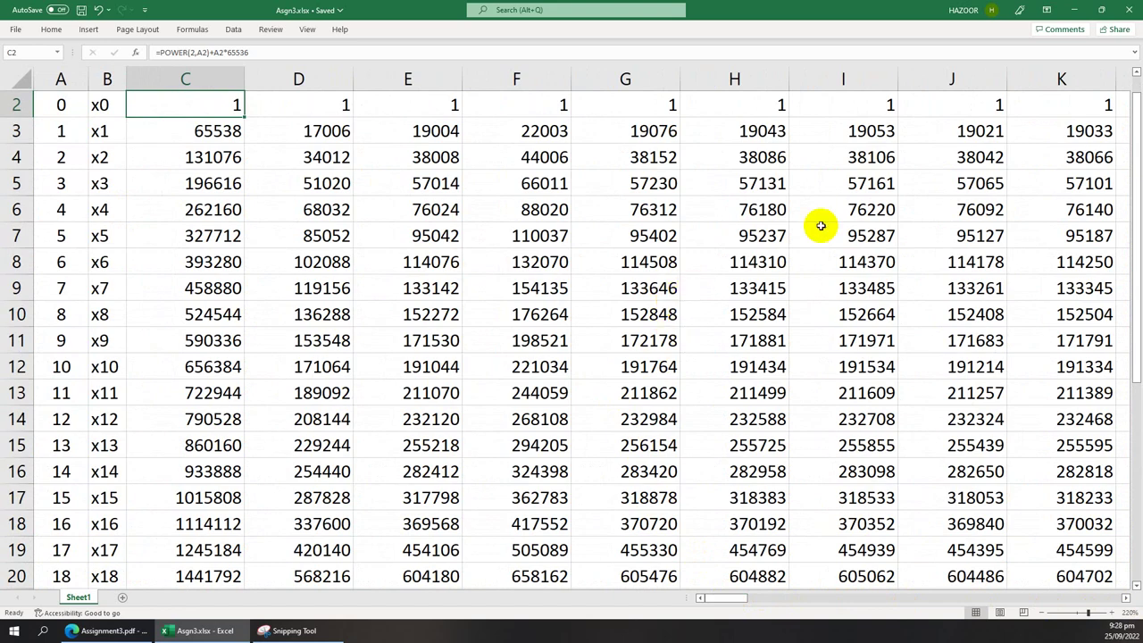
# Switch back to Assignment3.pdf in Edge and review Table 1 and the ALU-R diagram in Figure 5.
pyautogui.hotkey('alt', 'Tab')
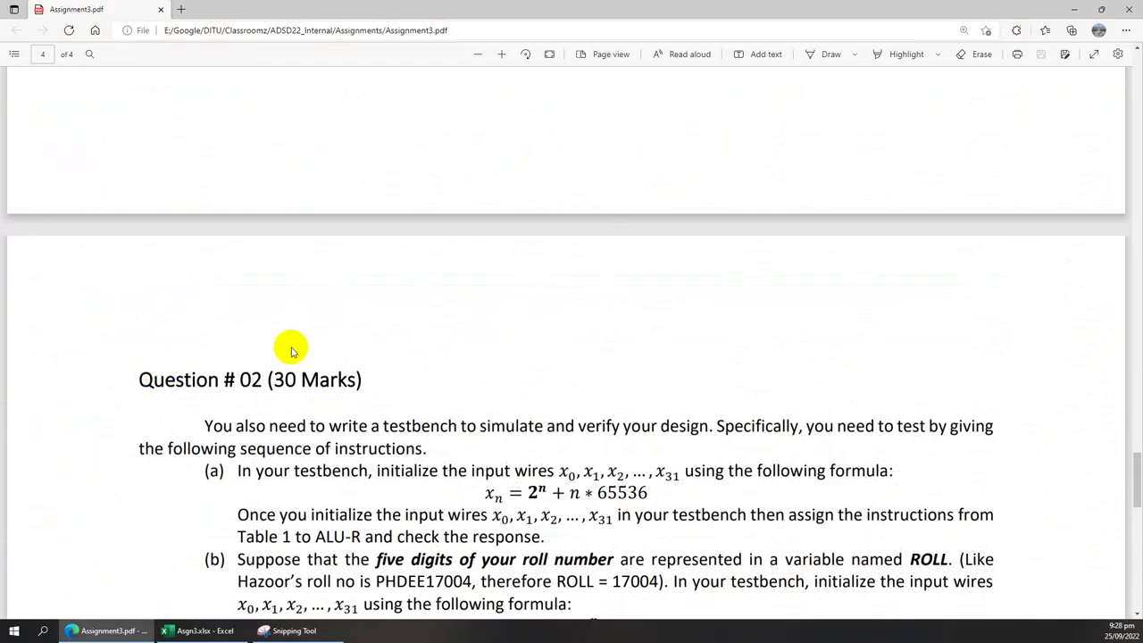
pyautogui.scroll(5, 296, 268)
pyautogui.scroll(3, 497, 357)
pyautogui.scroll(-1, 497, 357)
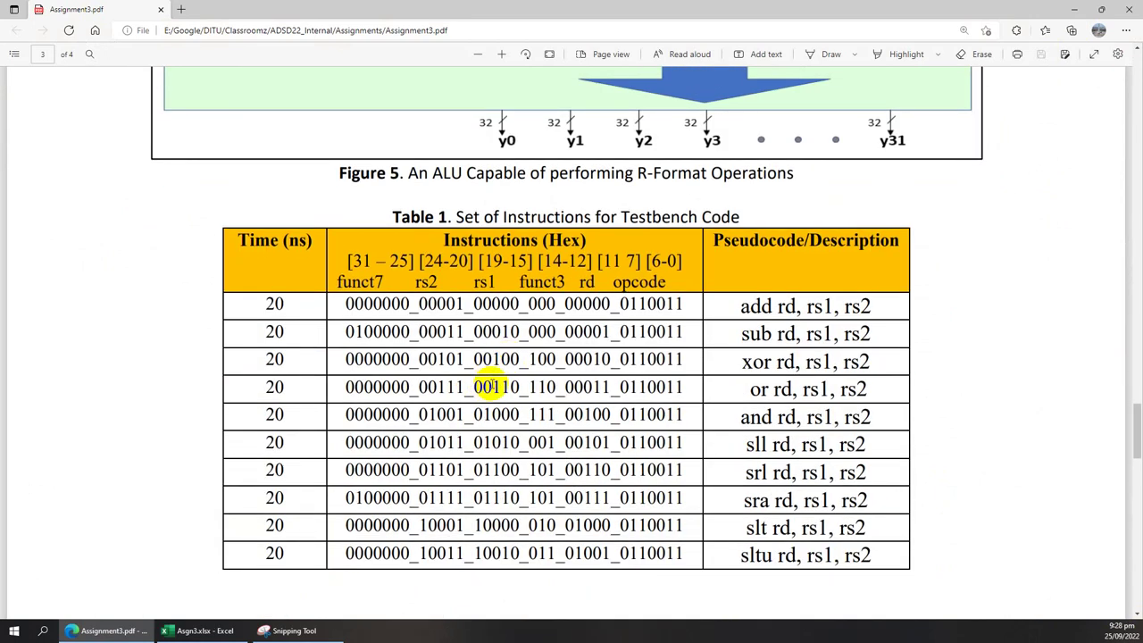
pyautogui.scroll(4, 556, 330)
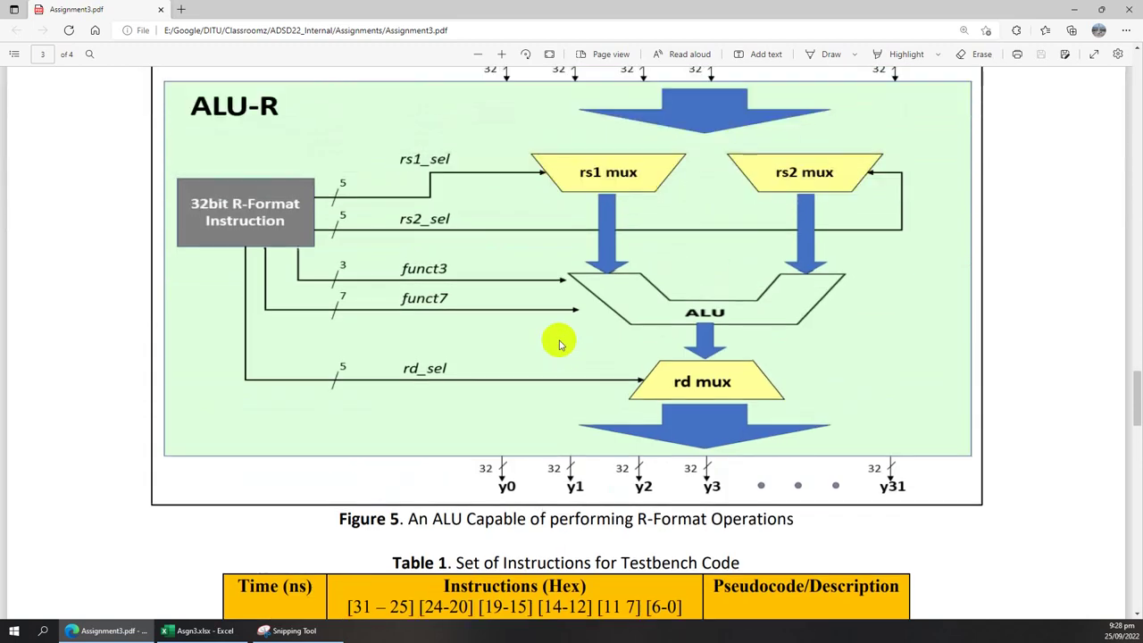
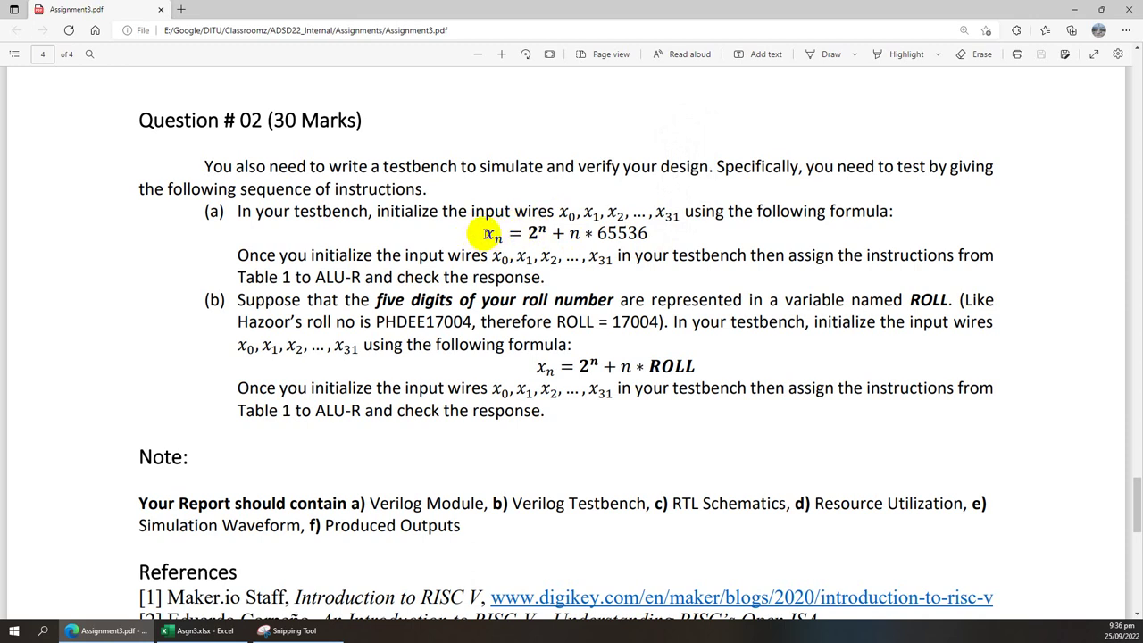
# Examine the Question 02 part (a) formula xn = 2^n + n * 65536, selecting the exponent n.
pyautogui.moveTo(484, 234); pyautogui.dragTo(629, 245)
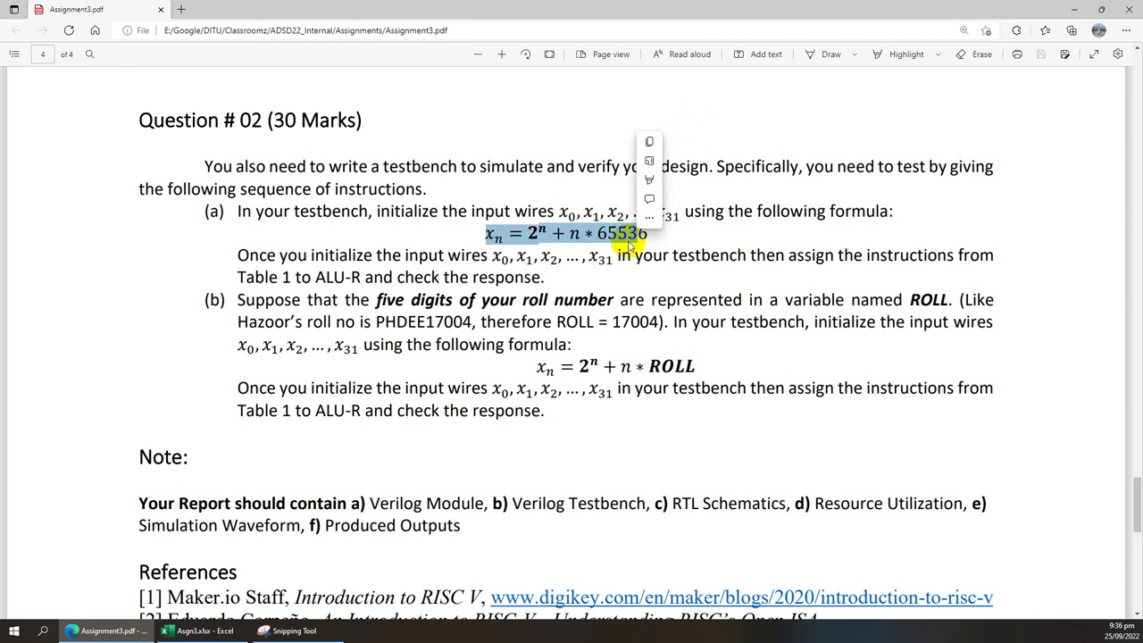
pyautogui.click(638, 238)
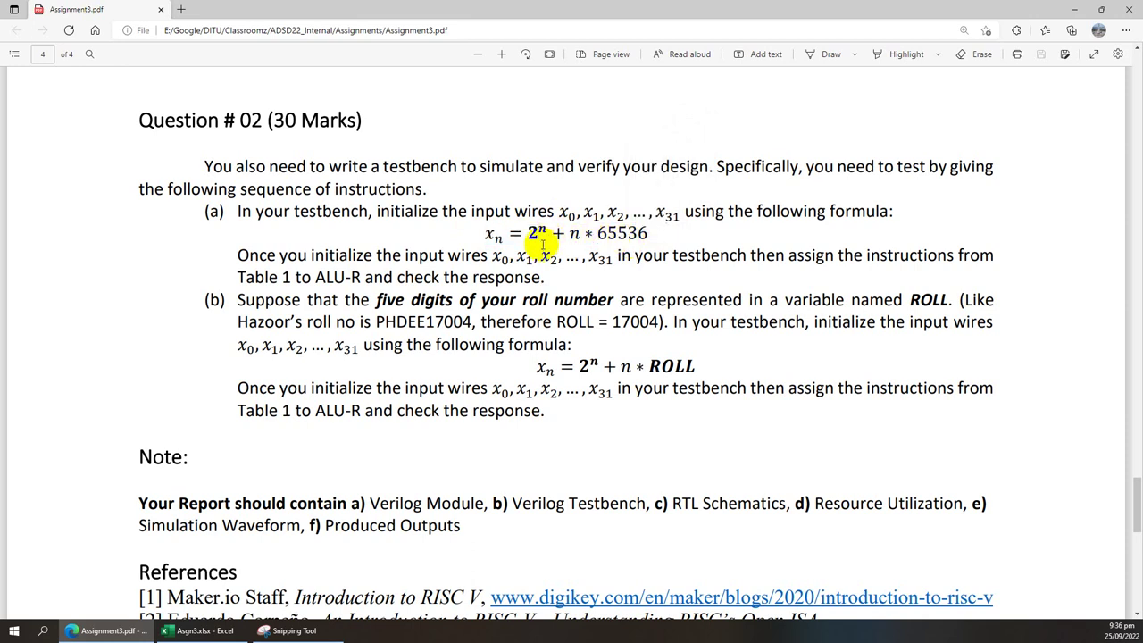
pyautogui.doubleClick(591, 212)
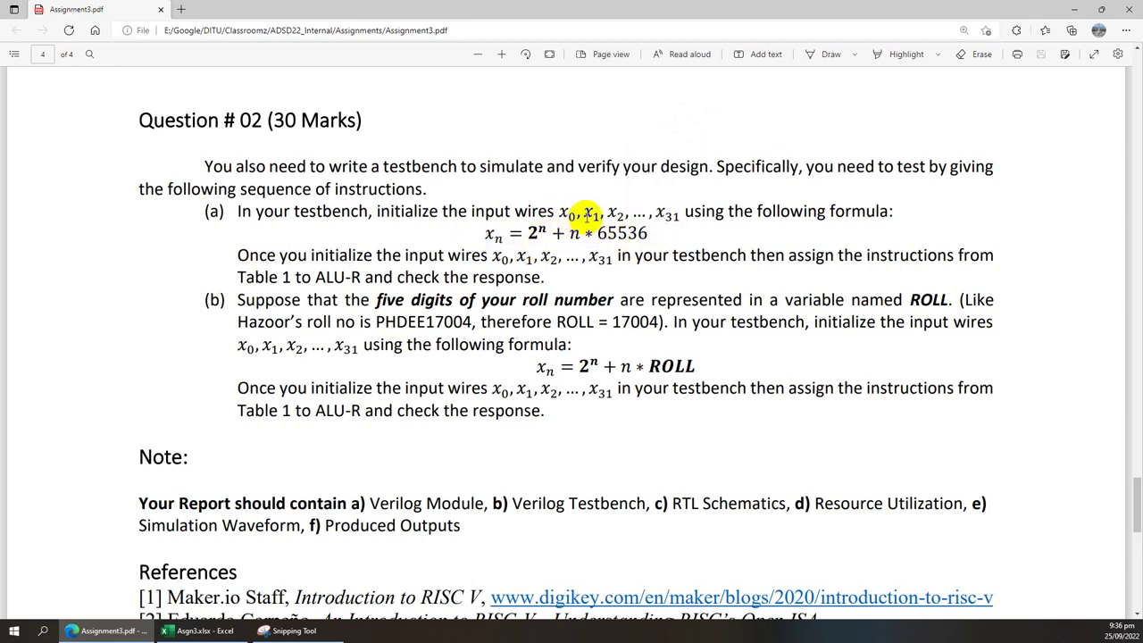
pyautogui.doubleClick(541, 231)
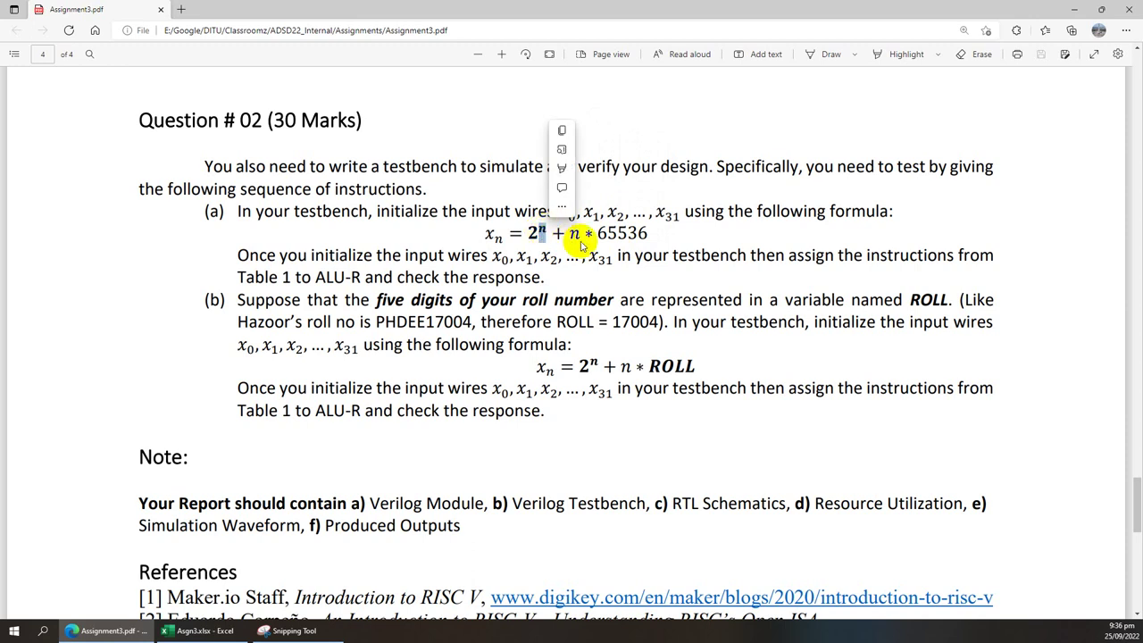
# Examine the Question 02 part (a) text, selecting the input wires x0 to x31 and the formula xn = 2^n + n * 65536.
pyautogui.doubleClick(574, 235)
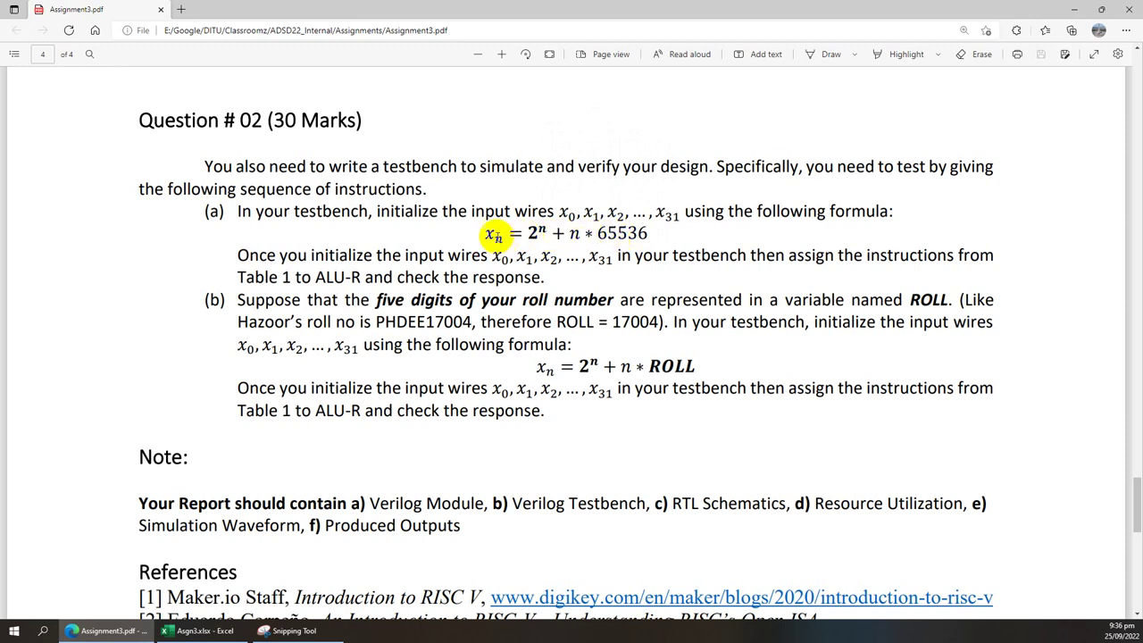
pyautogui.moveTo(484, 235); pyautogui.dragTo(640, 233)
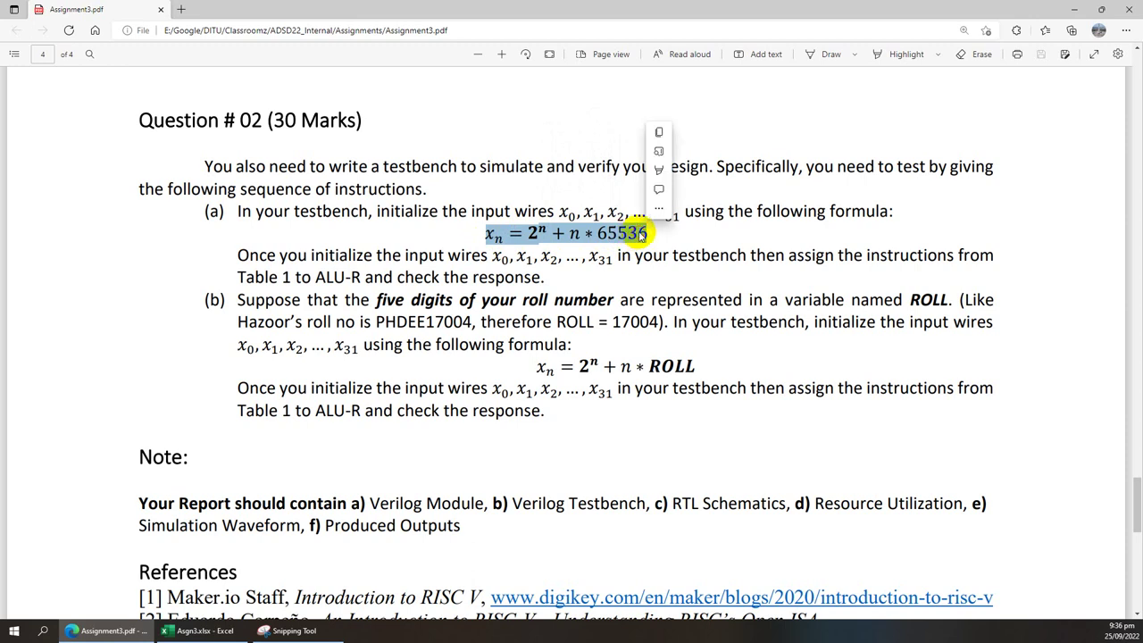
pyautogui.scroll(6, 640, 234)
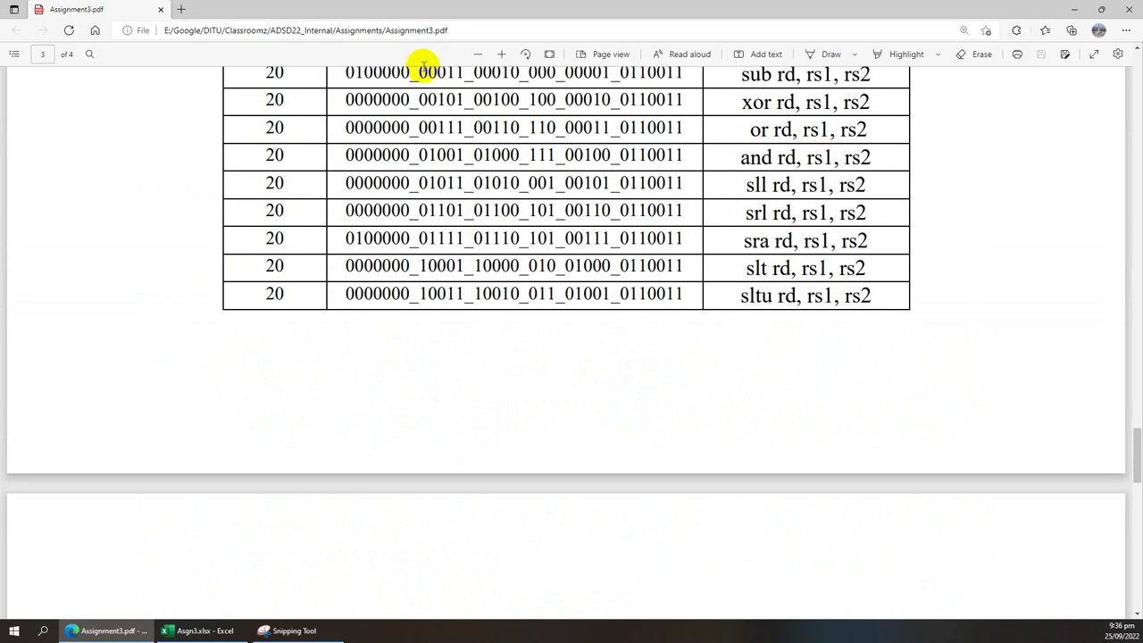
pyautogui.scroll(-1, 491, 237)
pyautogui.scroll(-5, 491, 238)
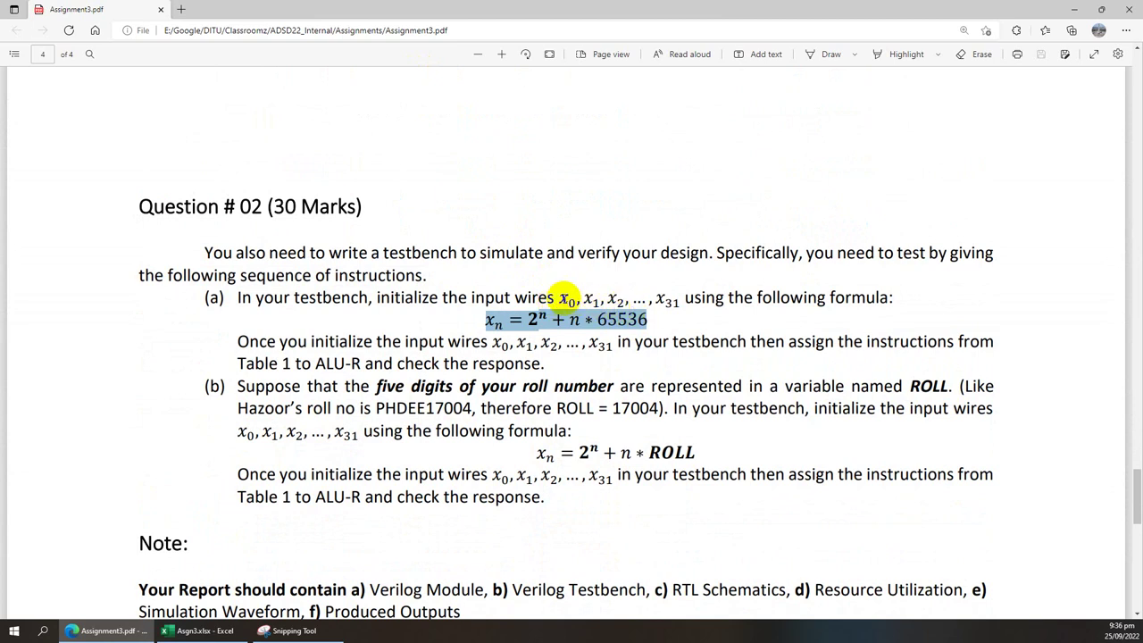
pyautogui.moveTo(563, 297); pyautogui.dragTo(679, 306)
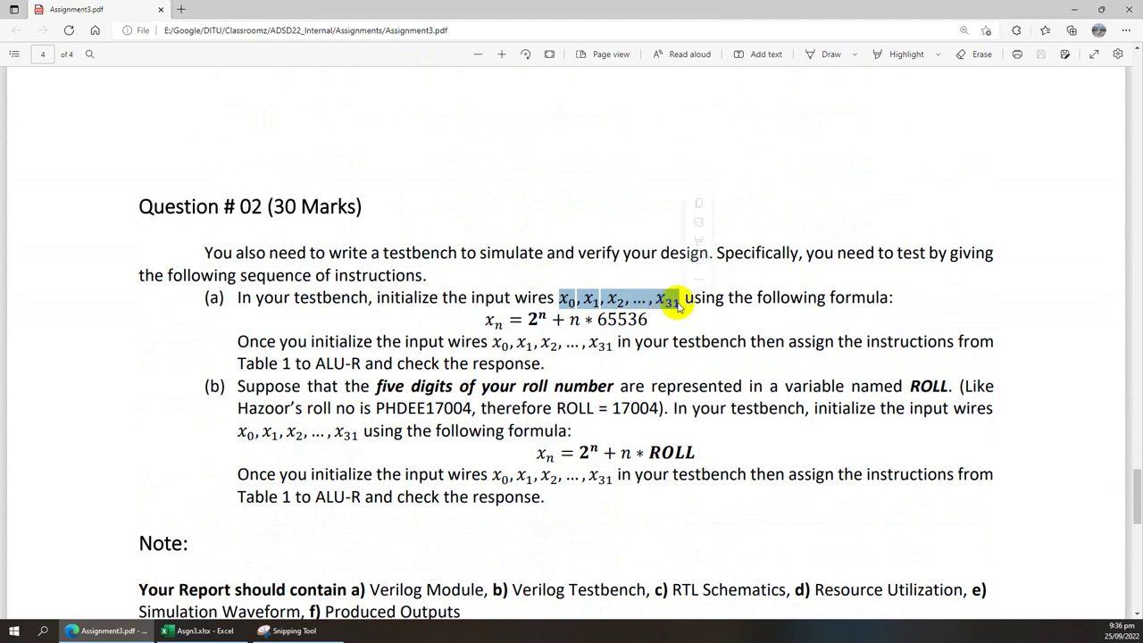
pyautogui.click(671, 303)
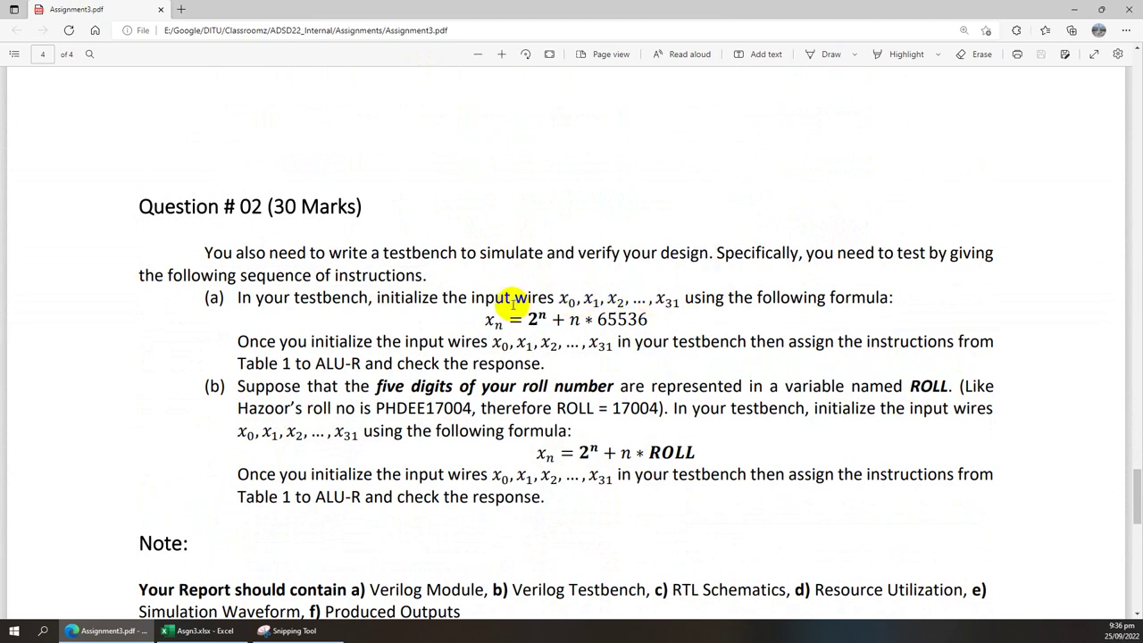
pyautogui.moveTo(486, 316); pyautogui.dragTo(652, 319)
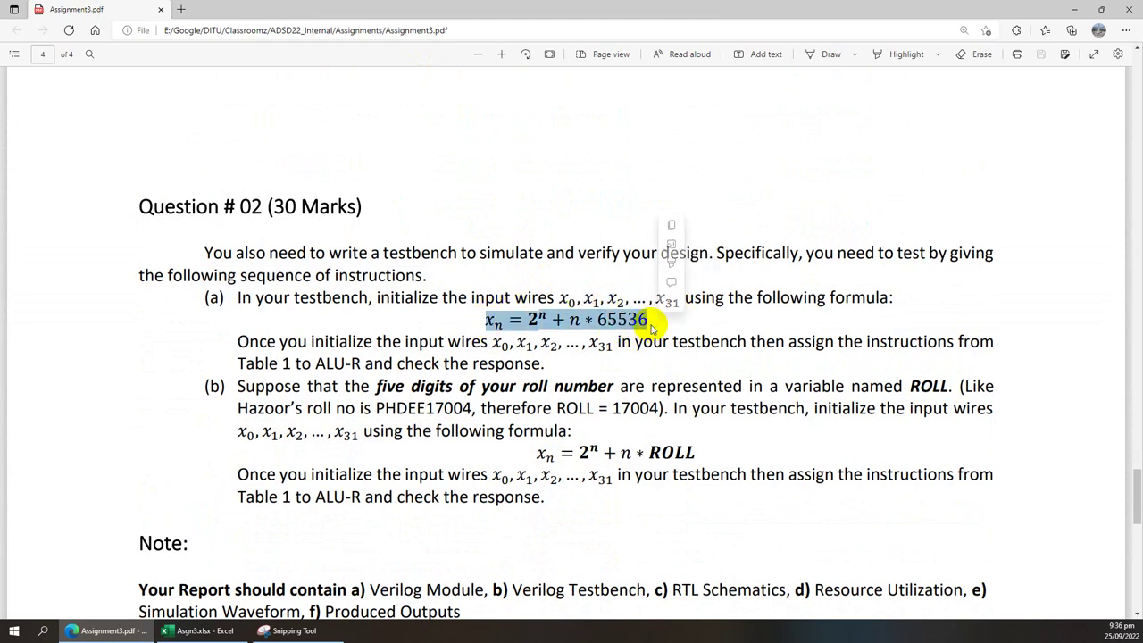
# Switch to Asgn3.xlsx in Excel and magnify the worksheet to 240%, showing it from column A and row 1.
pyautogui.click(214, 630)
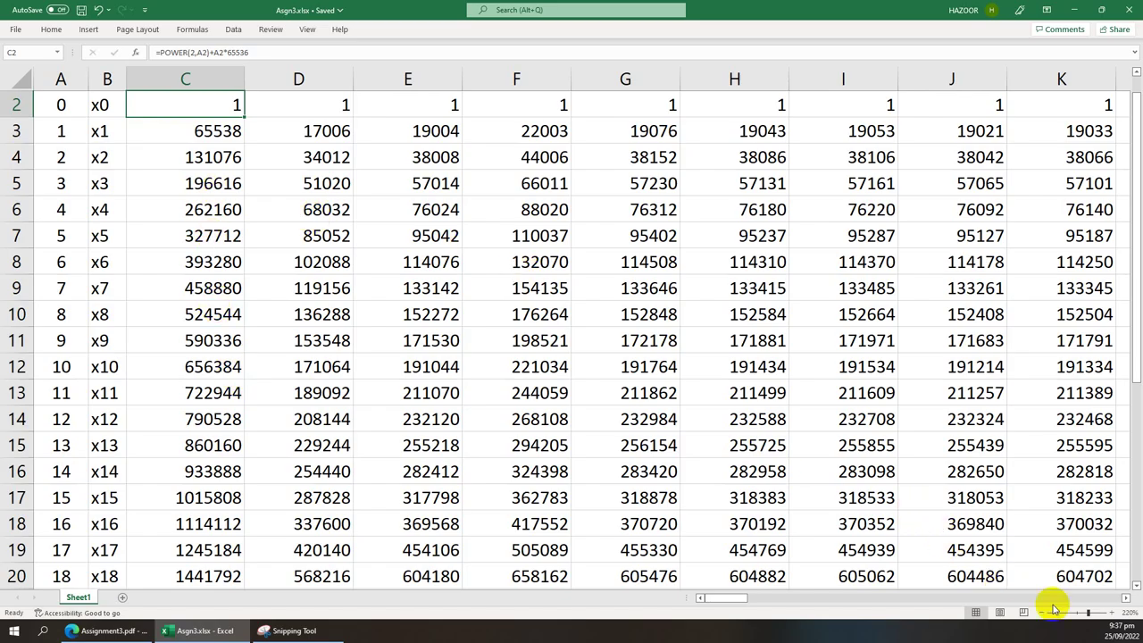
pyautogui.click(1112, 614)
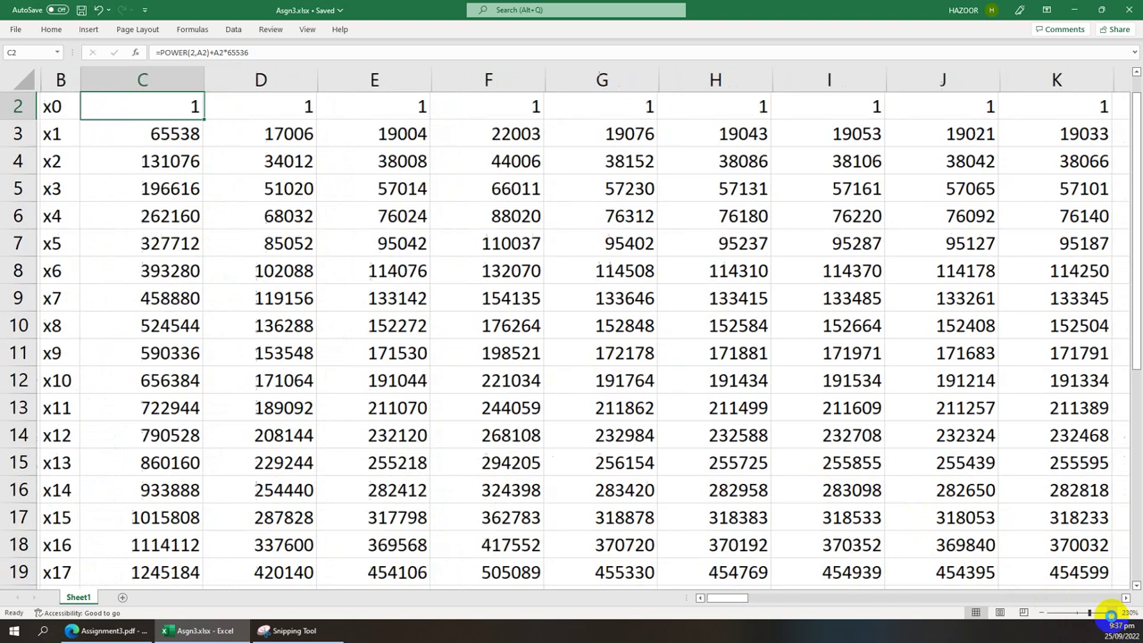
pyautogui.click(1113, 613)
pyautogui.click(700, 597)
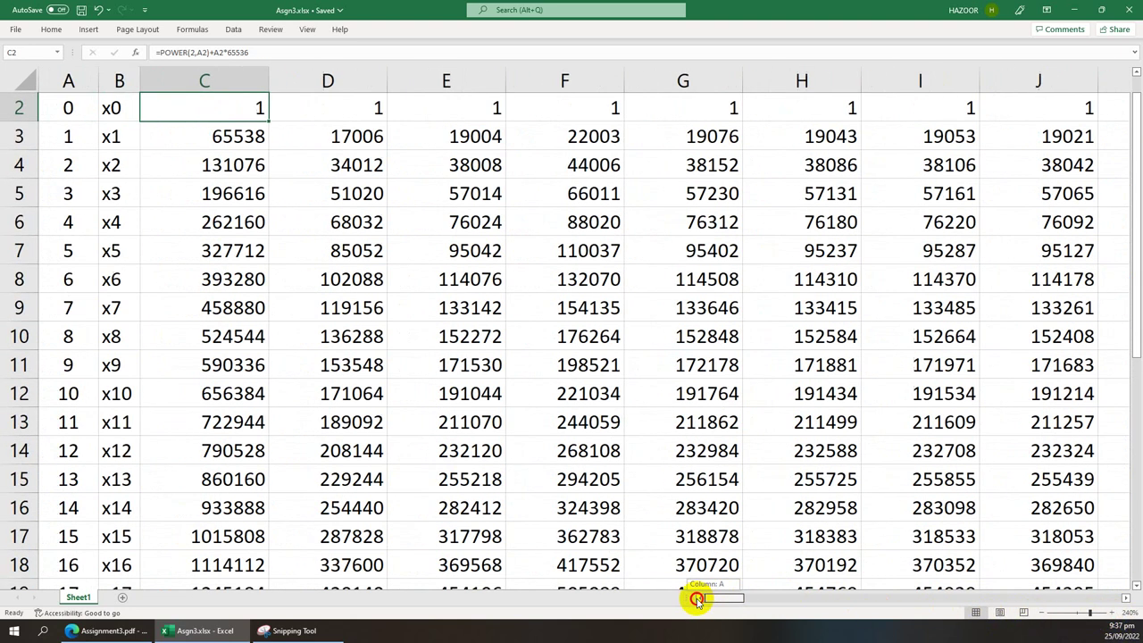
pyautogui.scroll(1, 375, 402)
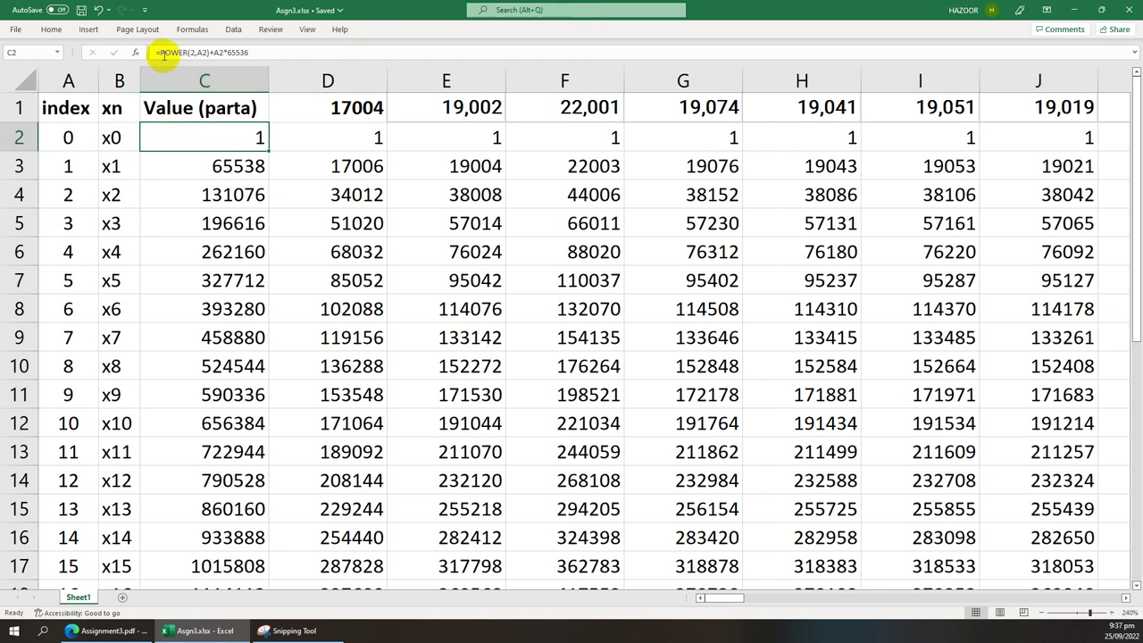
# Examine the full formula behind cell C2, the part (a) value of x0, and leave it as it is.
pyautogui.moveTo(156, 53); pyautogui.dragTo(244, 51)
pyautogui.click(245, 52)
pyautogui.click(114, 53)
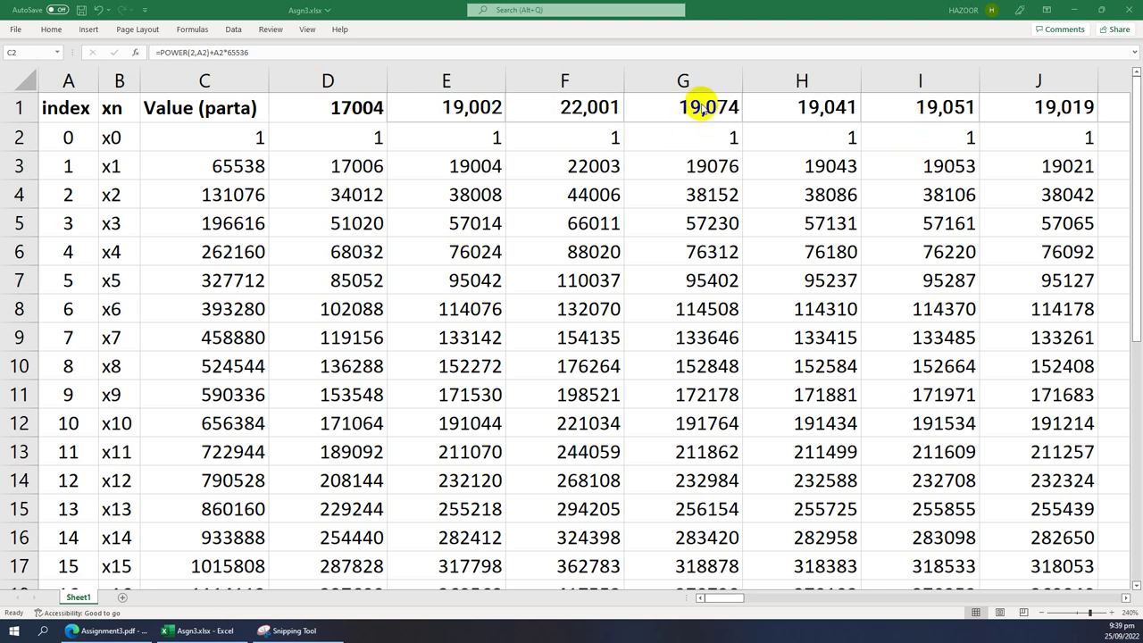
# Inspect the part (a) formulas of several column C cells between C2 and C7, ending on header cell D1.
pyautogui.click(215, 152)
pyautogui.click(211, 174)
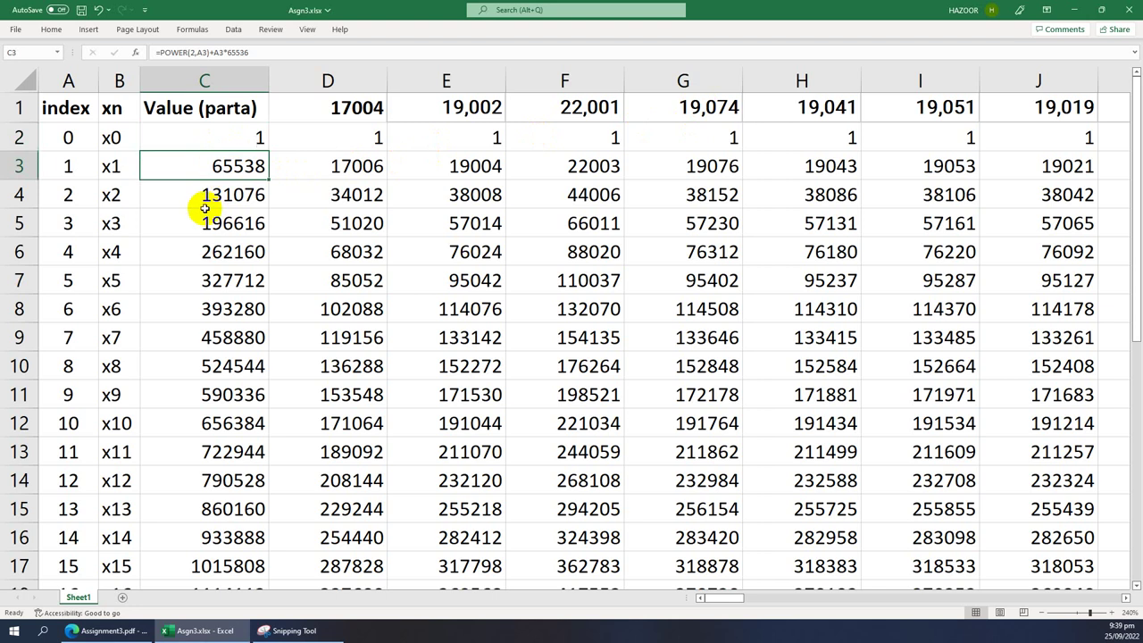
pyautogui.click(193, 225)
pyautogui.click(192, 252)
pyautogui.click(190, 278)
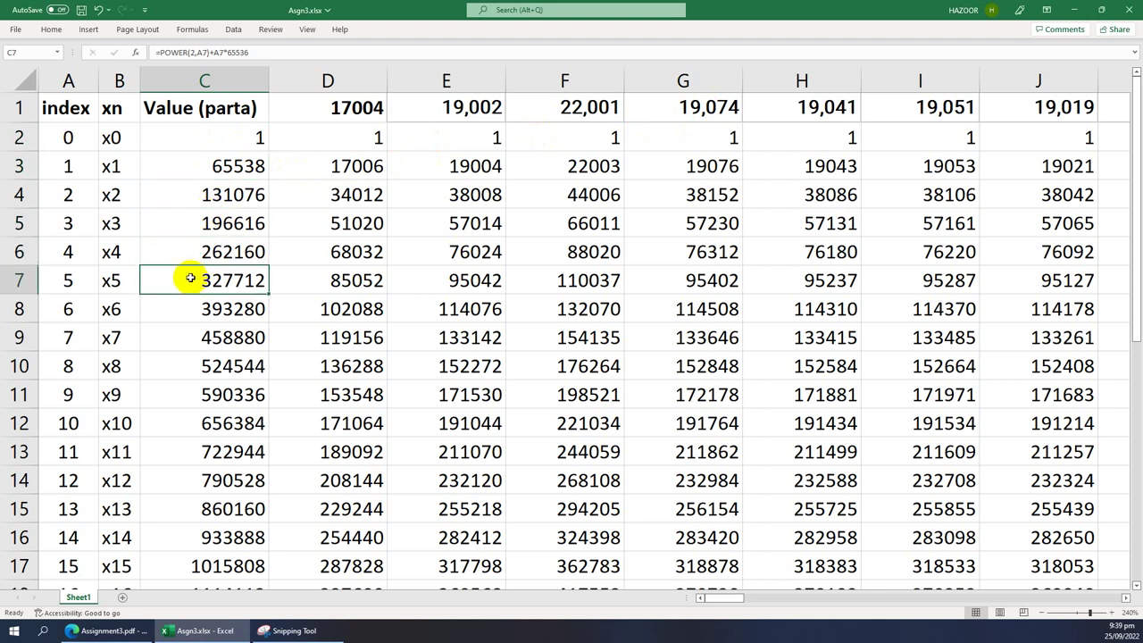
pyautogui.click(184, 174)
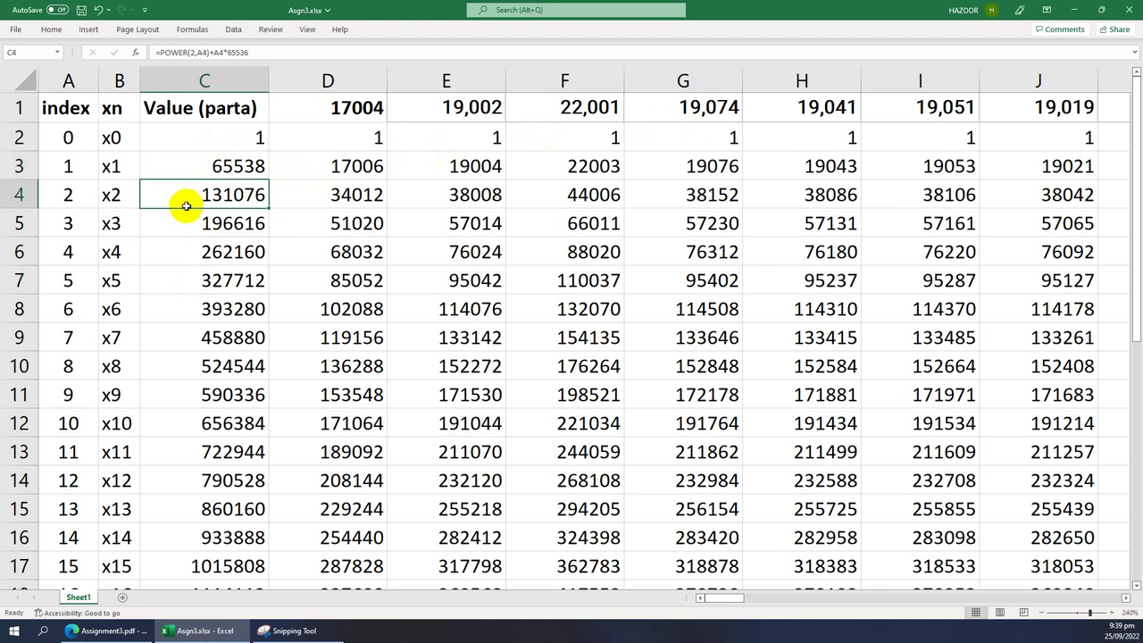
pyautogui.click(187, 137)
pyautogui.click(332, 108)
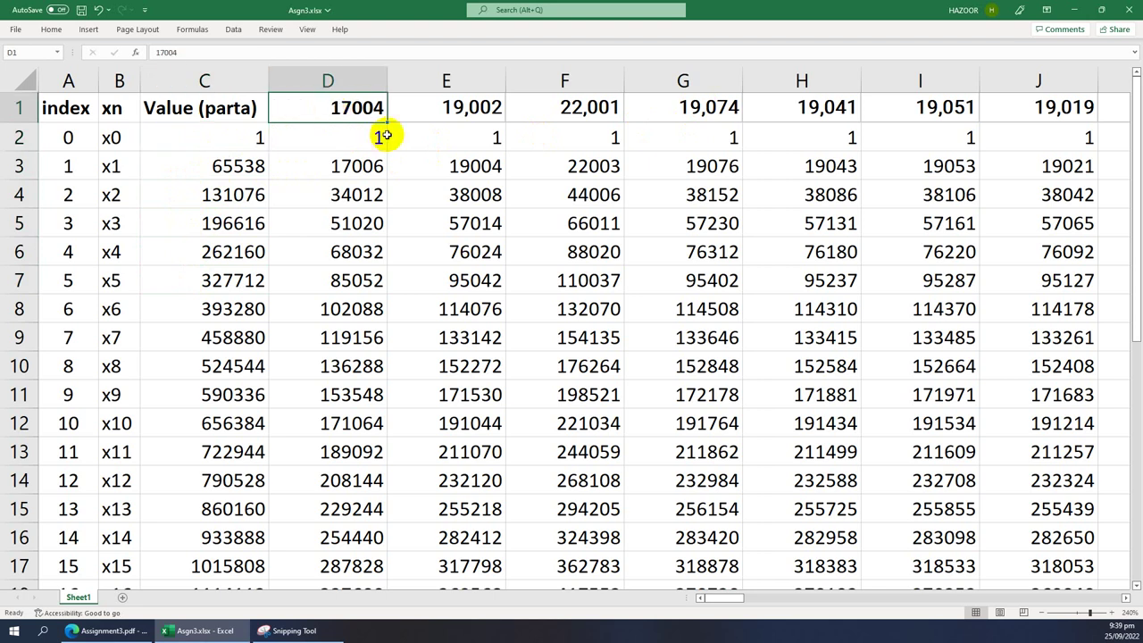
# Switch back to Assignment3.pdf in Edge and review Table 1 and part (b), selecting the example roll digits and the ROLL term.
pyautogui.click(138, 630)
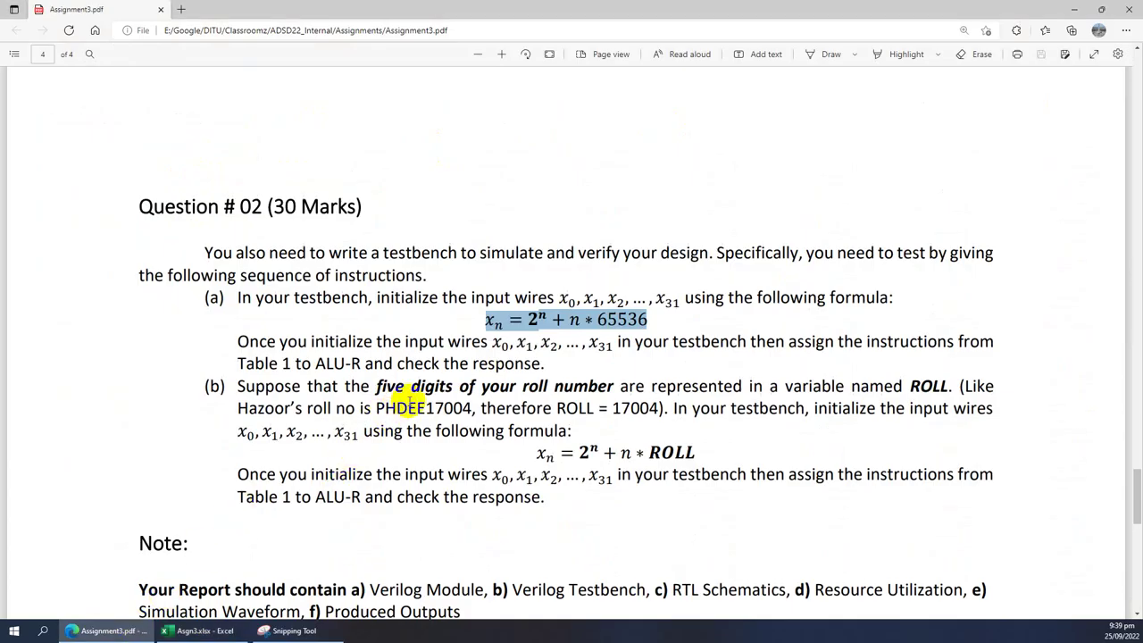
pyautogui.scroll(10, 398, 271)
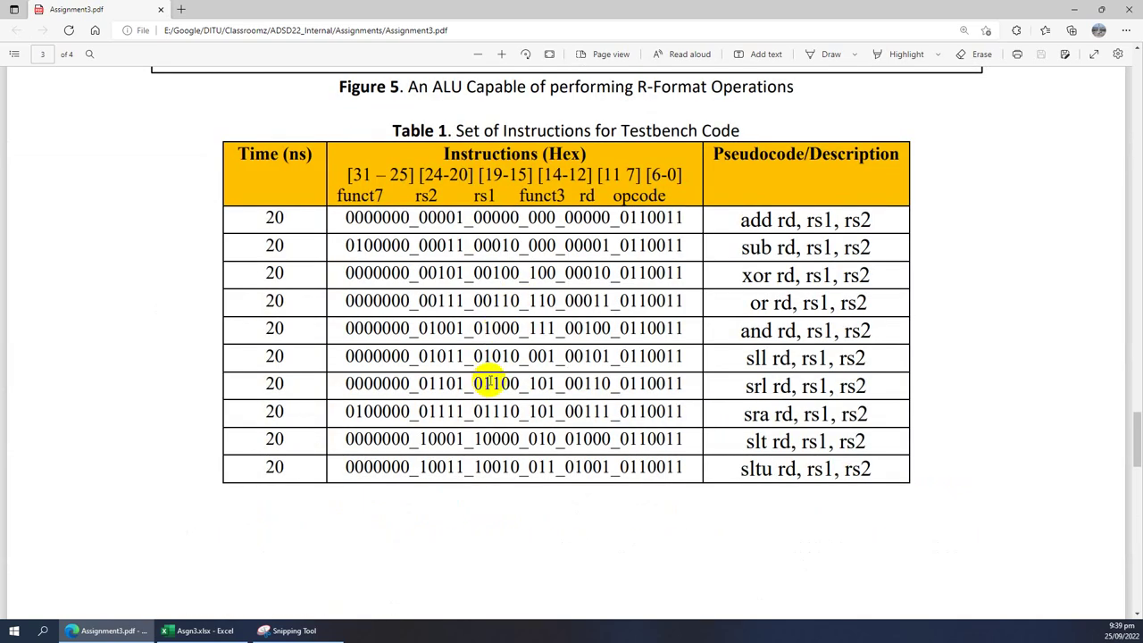
pyautogui.scroll(-10, 485, 379)
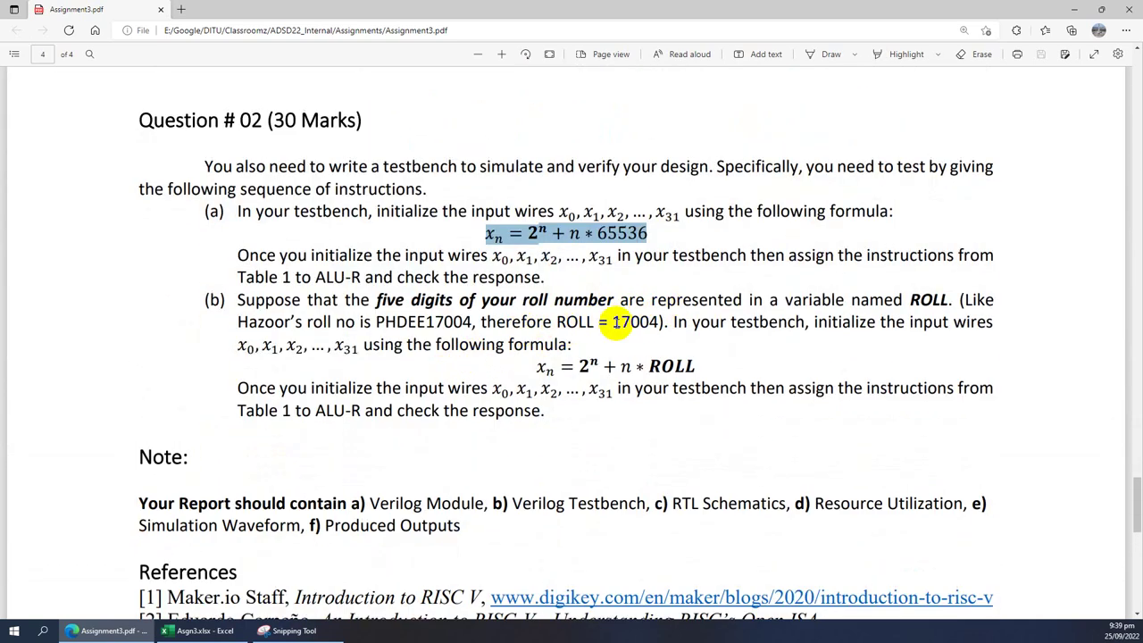
pyautogui.moveTo(610, 321); pyautogui.dragTo(663, 321)
pyautogui.click(646, 322)
pyautogui.doubleClick(665, 367)
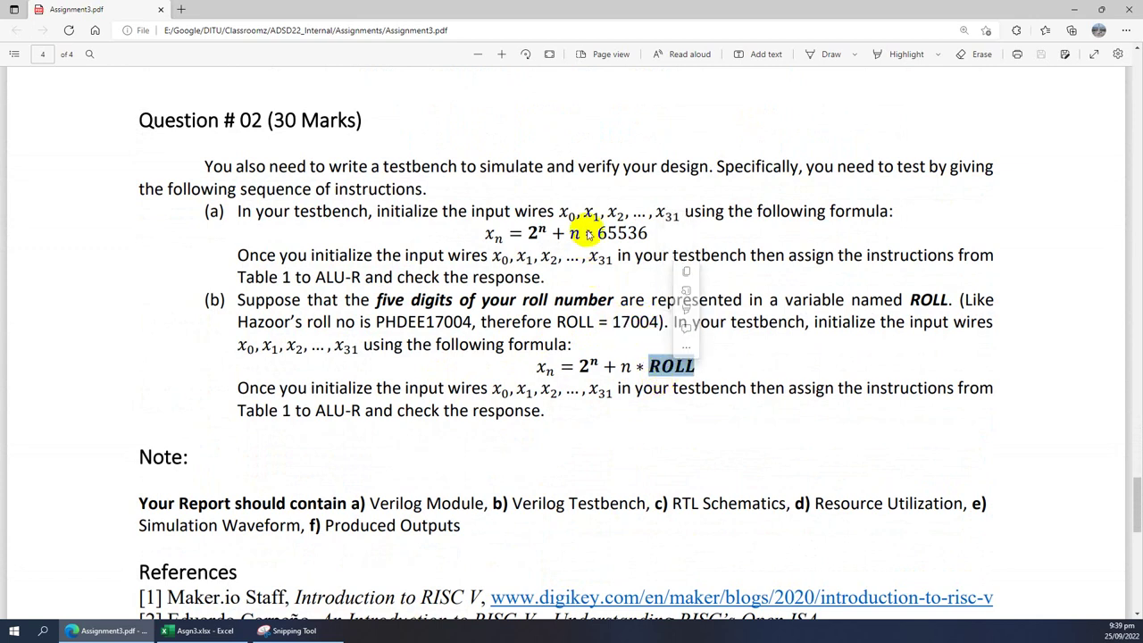
# Return to Asgn3.xlsx in Excel and inspect the part (b) formulas at the start of column D.
pyautogui.click(201, 630)
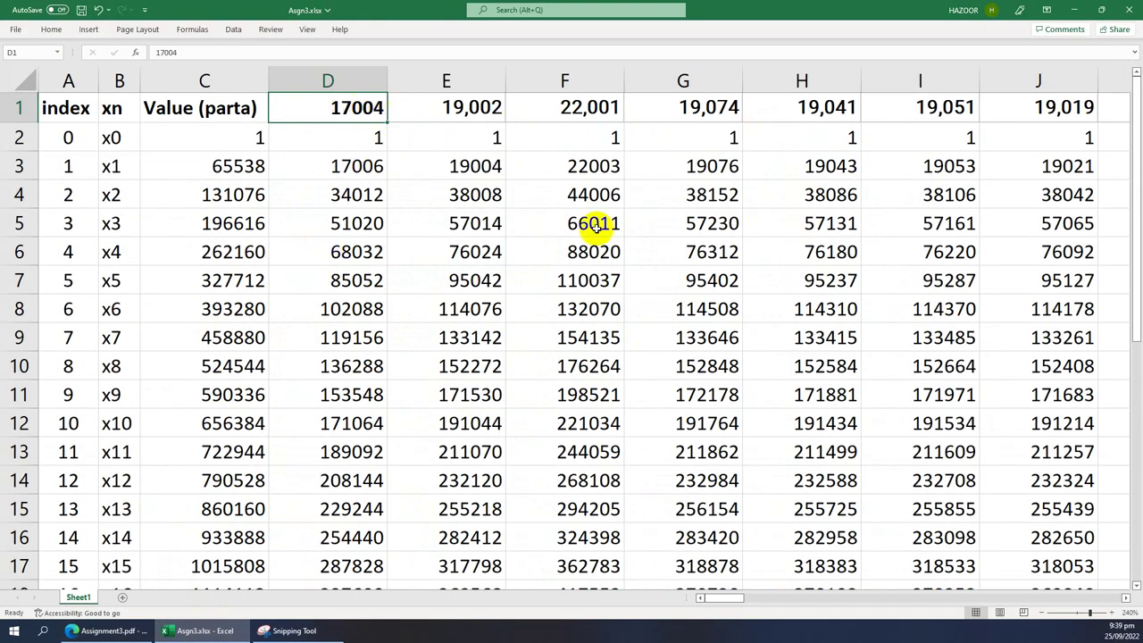
pyautogui.click(333, 166)
pyautogui.press('Down')
pyautogui.click(332, 166)
pyautogui.click(328, 146)
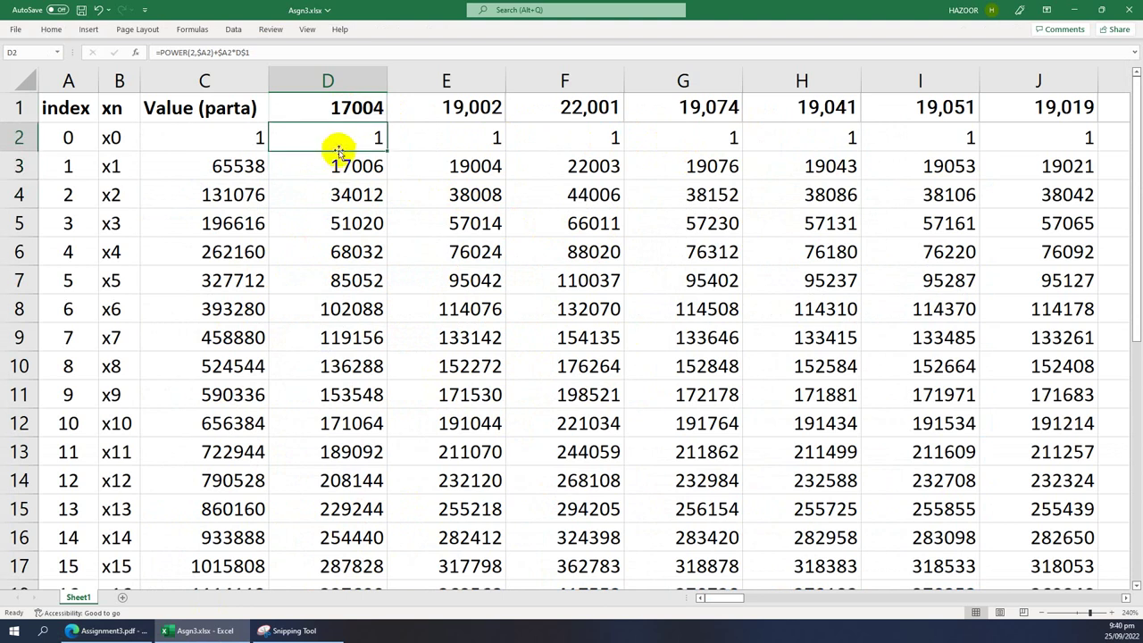
pyautogui.click(337, 161)
# Go through the part (b) values down column D and back to D1, and select D2 to D16.
pyautogui.press('Down')
pyautogui.press('Down')
pyautogui.press('Down')
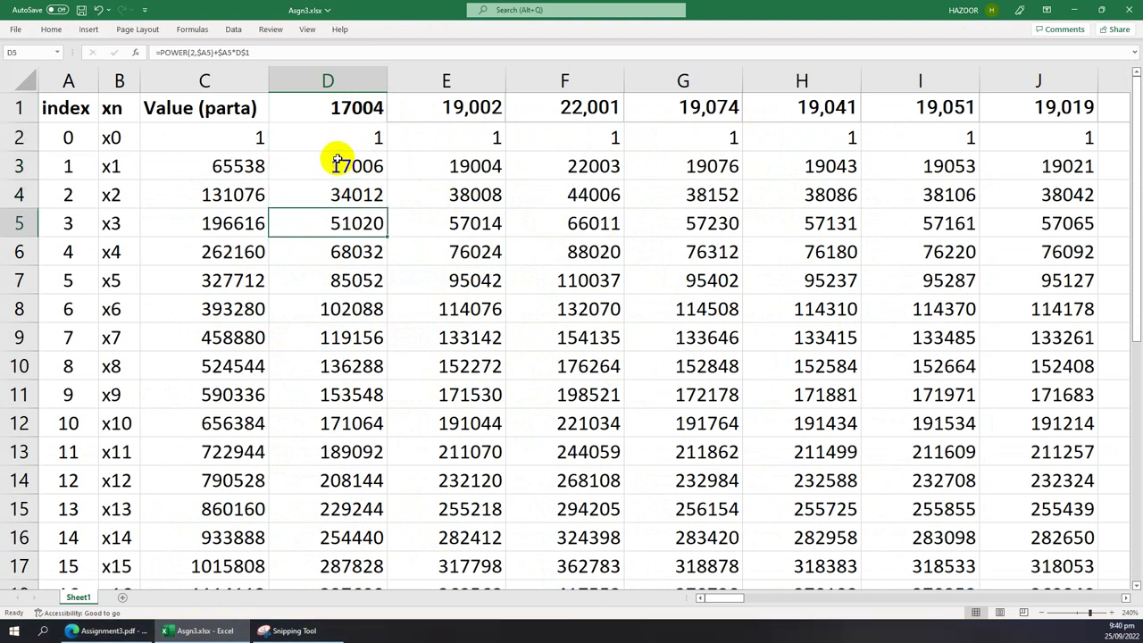
pyautogui.press('Down')
pyautogui.press('Down')
pyautogui.press('Down')
pyautogui.press('Down')
pyautogui.press('Down')
pyautogui.press('Down')
pyautogui.press('Down')
pyautogui.press('Down')
pyautogui.press('Down')
pyautogui.press('Down')
pyautogui.press('Down')
pyautogui.press('Down')
pyautogui.press('Down')
pyautogui.press('Down')
pyautogui.press('Down')
pyautogui.press('Down')
pyautogui.press('Down')
pyautogui.press('Down')
pyautogui.press('Down')
pyautogui.press('Down')
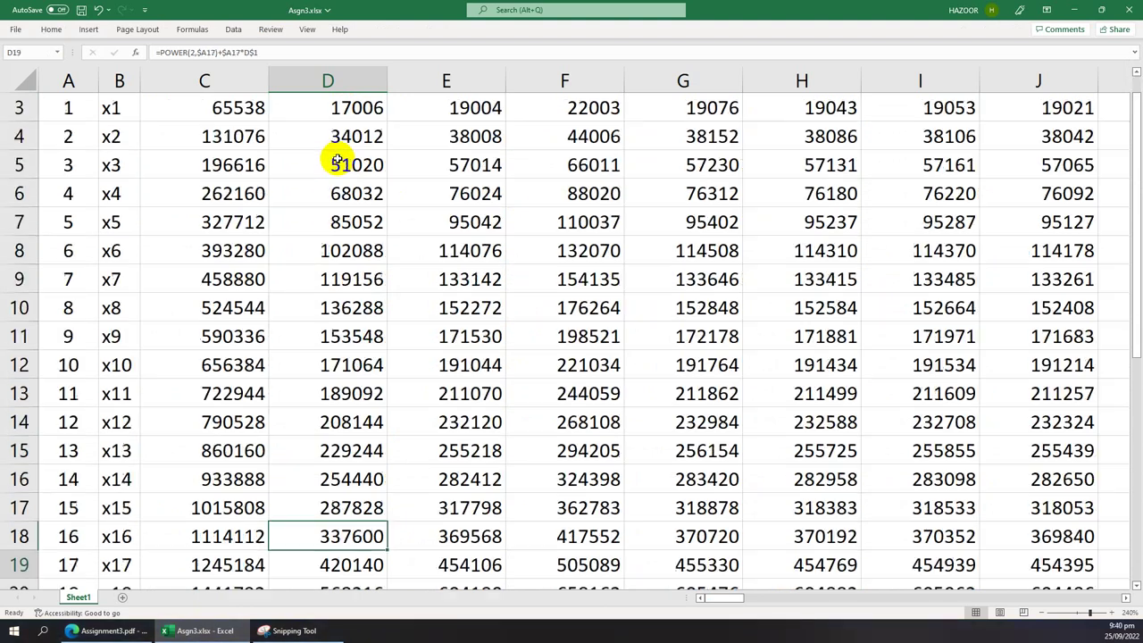
pyautogui.press('Up')
pyautogui.press('Up')
pyautogui.press('Up')
pyautogui.press('Up')
pyautogui.press('Up')
pyautogui.press('Up')
pyautogui.press('Up')
pyautogui.press('Up')
pyautogui.press('Up')
pyautogui.press('Up')
pyautogui.press('Up')
pyautogui.press('Up')
pyautogui.press('Up')
pyautogui.press('Up')
pyautogui.press('Up')
pyautogui.press('Up')
pyautogui.press('Up')
pyautogui.press('Up')
pyautogui.press('Up')
pyautogui.press('Up')
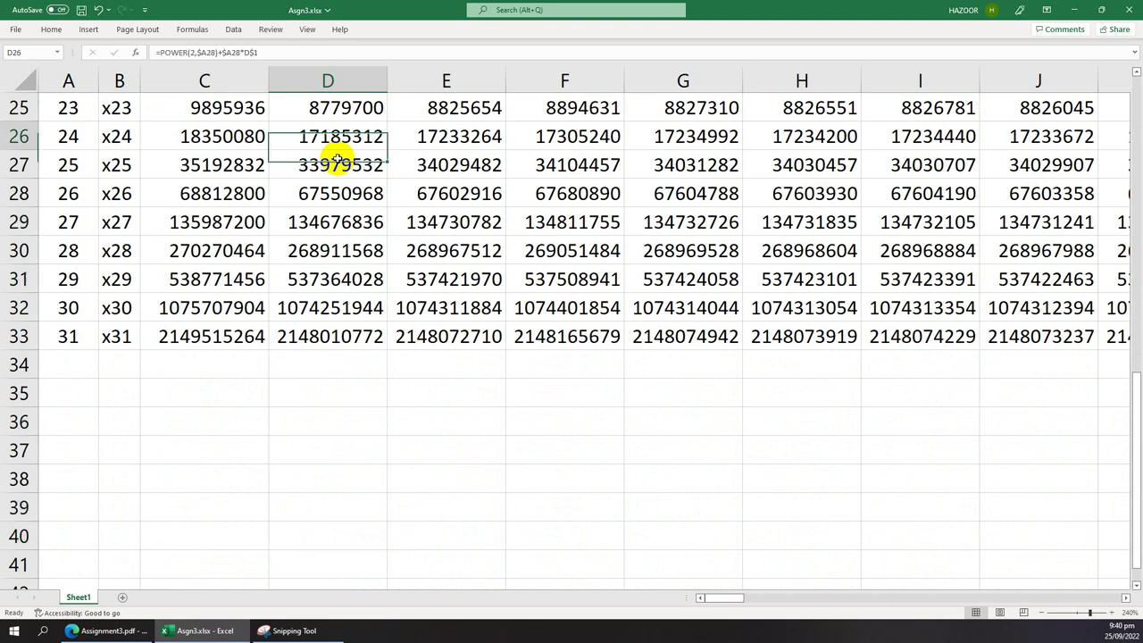
pyautogui.press('Up')
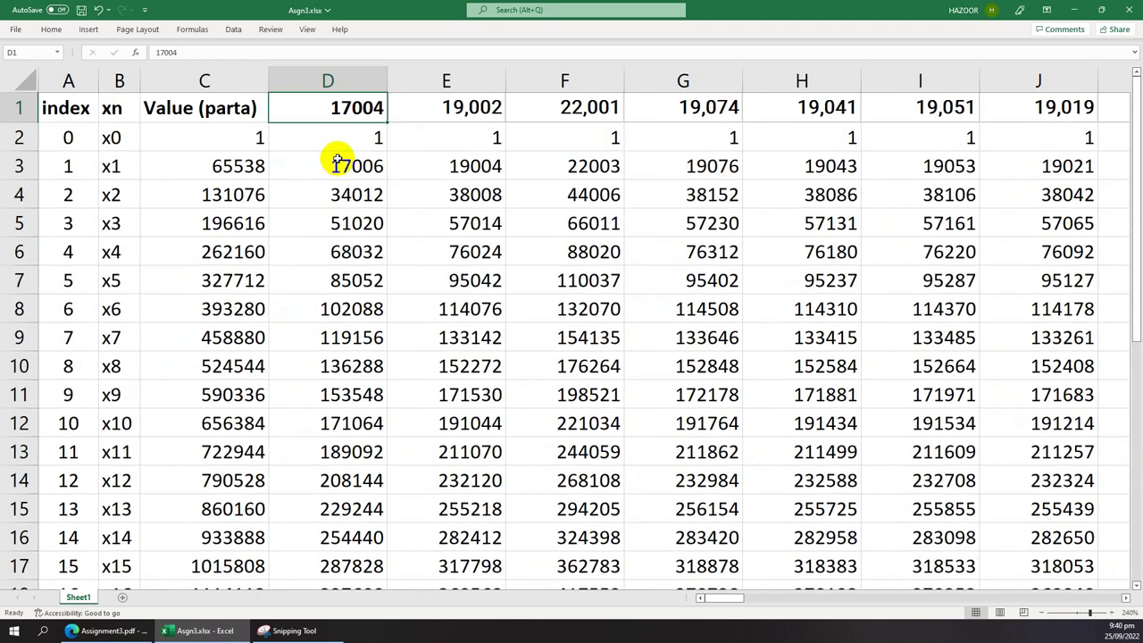
pyautogui.moveTo(362, 138); pyautogui.dragTo(327, 511)
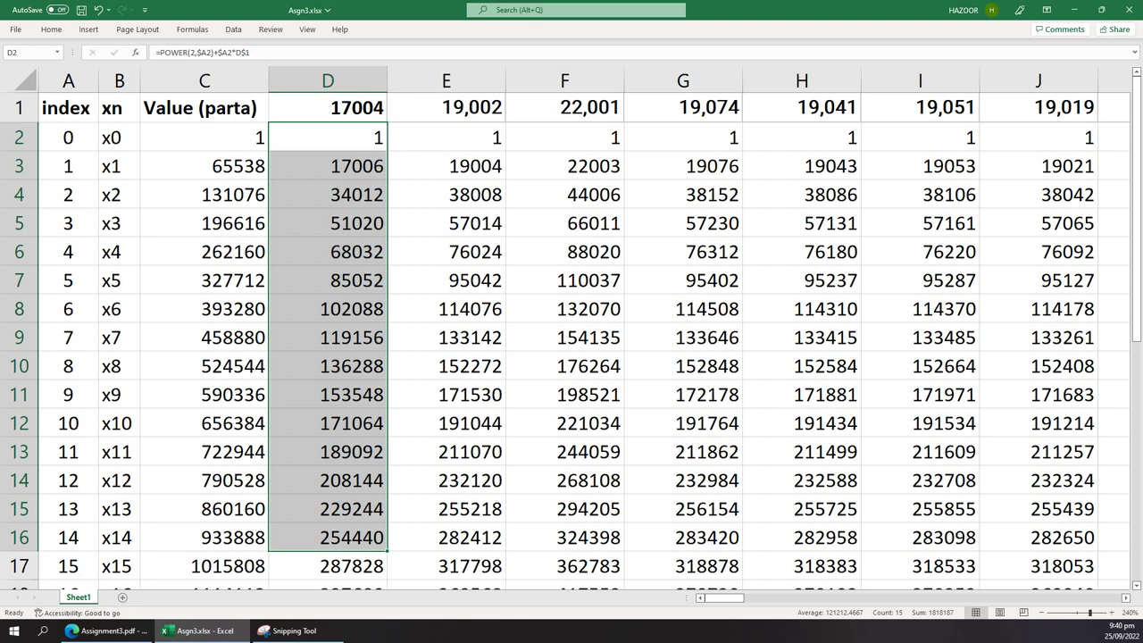
# Switch to Assignment3.pdf in Edge and examine the ALU-R diagram in Figure 5, including the rs1 mux.
pyautogui.click(1069, 10)
pyautogui.click(526, 335)
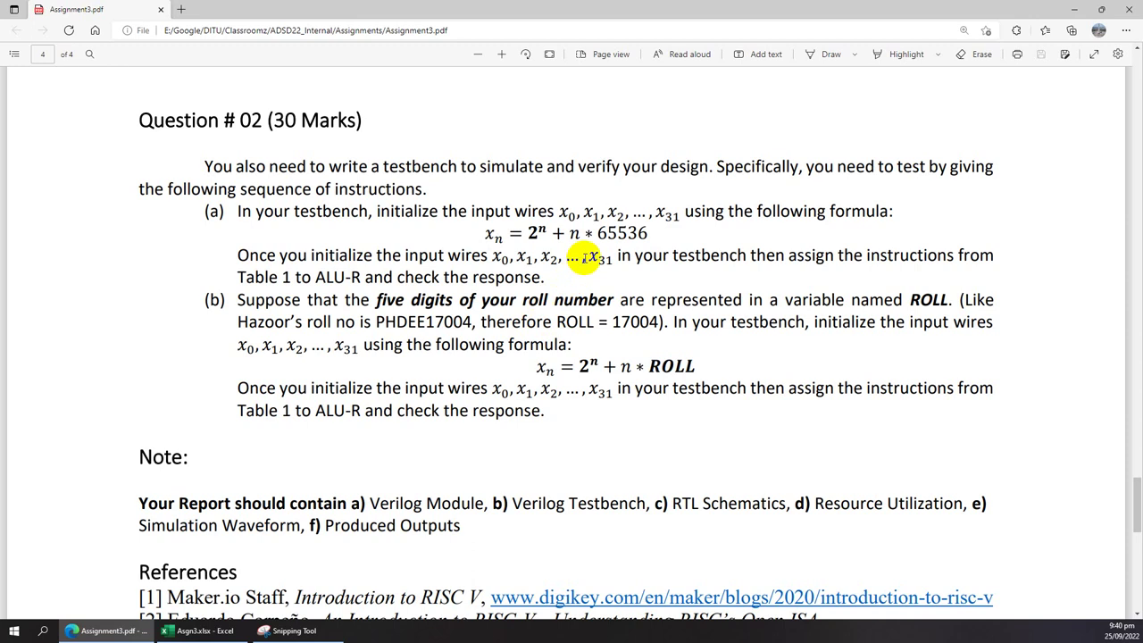
pyautogui.scroll(10, 571, 232)
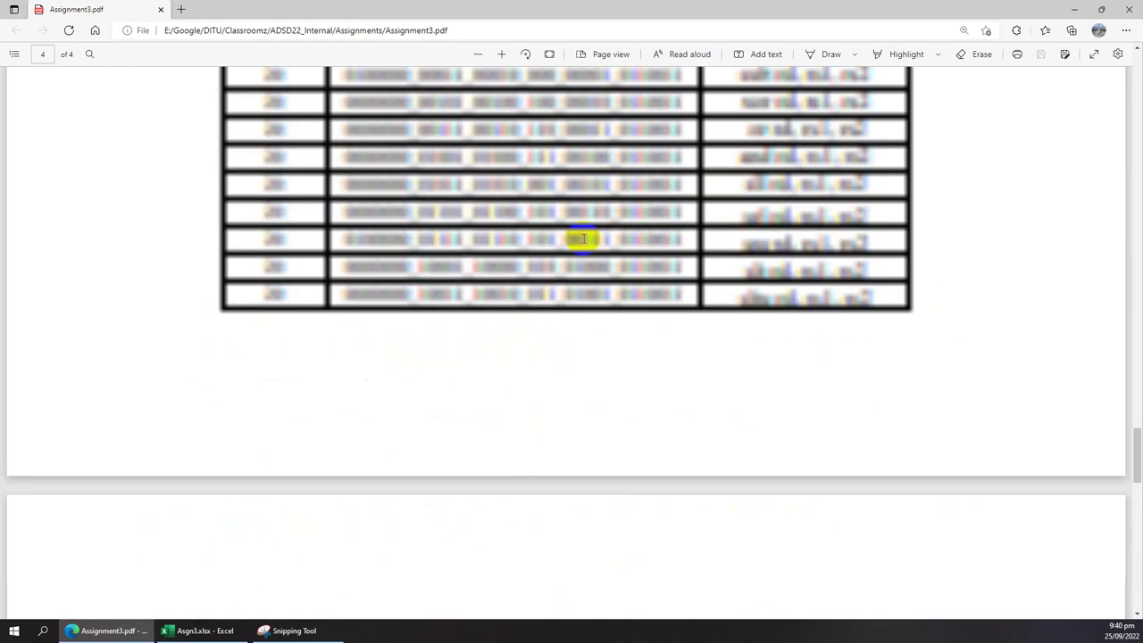
pyautogui.scroll(3, 584, 238)
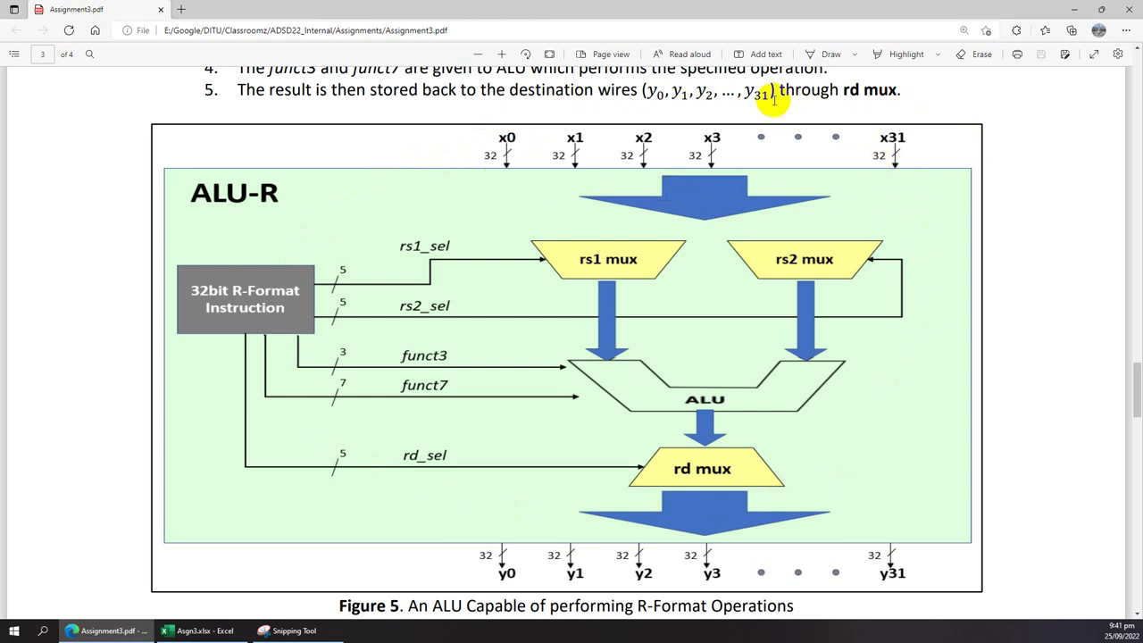
pyautogui.moveTo(572, 247); pyautogui.dragTo(593, 266)
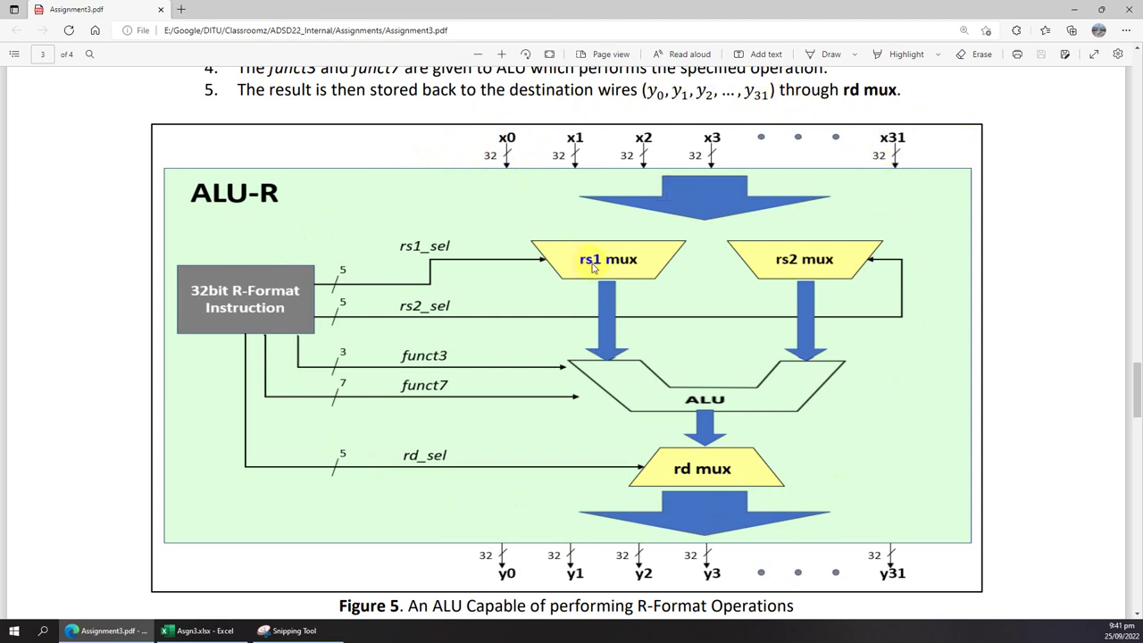
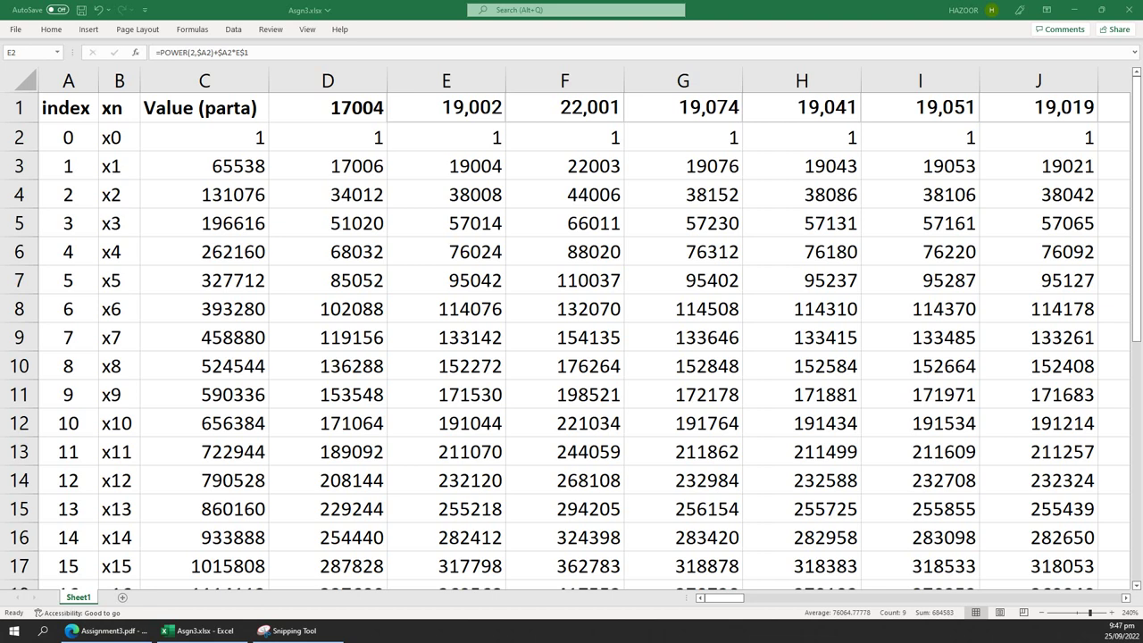
# Look over the lower xn rows of the worksheet and return to Question 02 in Assignment3.pdf.
pyautogui.scroll(-4, 771, 148)
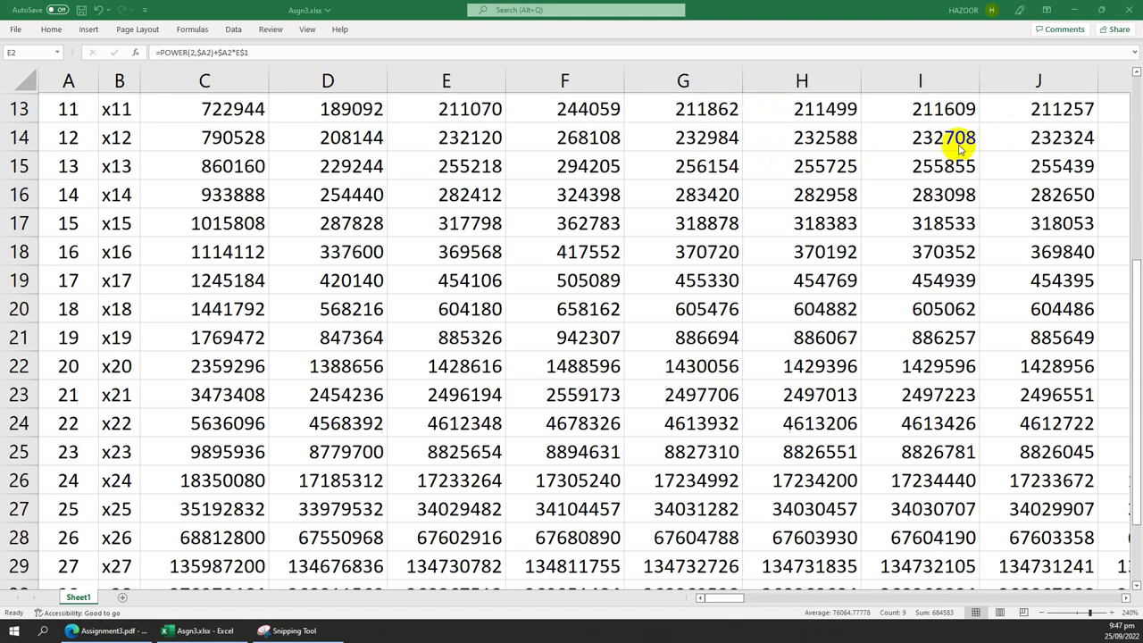
pyautogui.click(1072, 10)
pyautogui.scroll(-10, 702, 301)
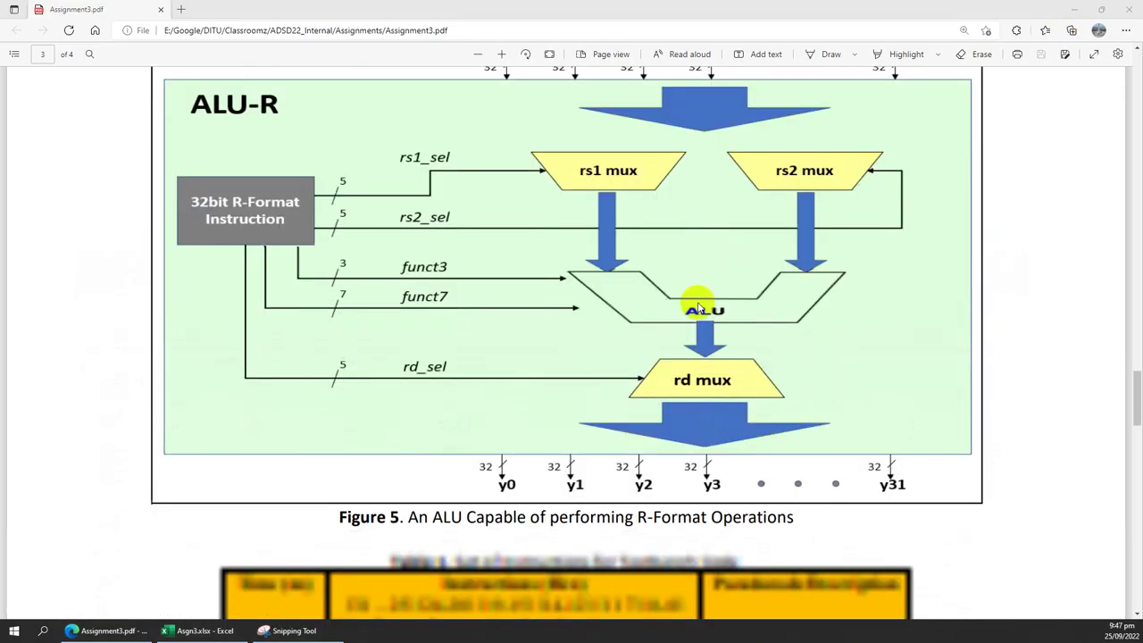
pyautogui.scroll(4, 701, 306)
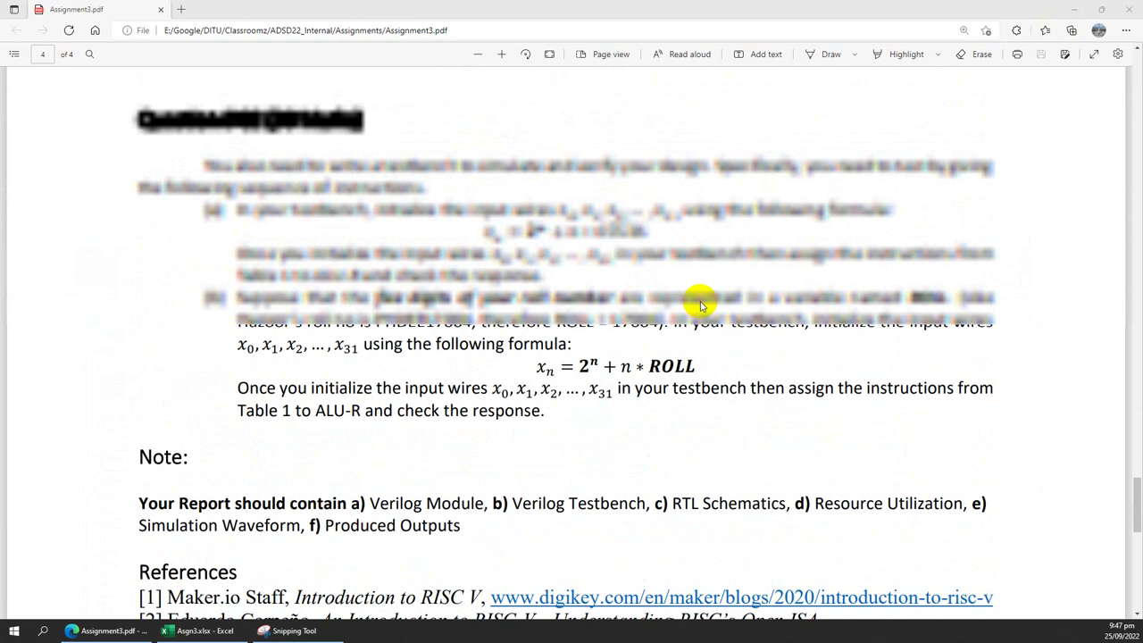
pyautogui.scroll(-1, 702, 303)
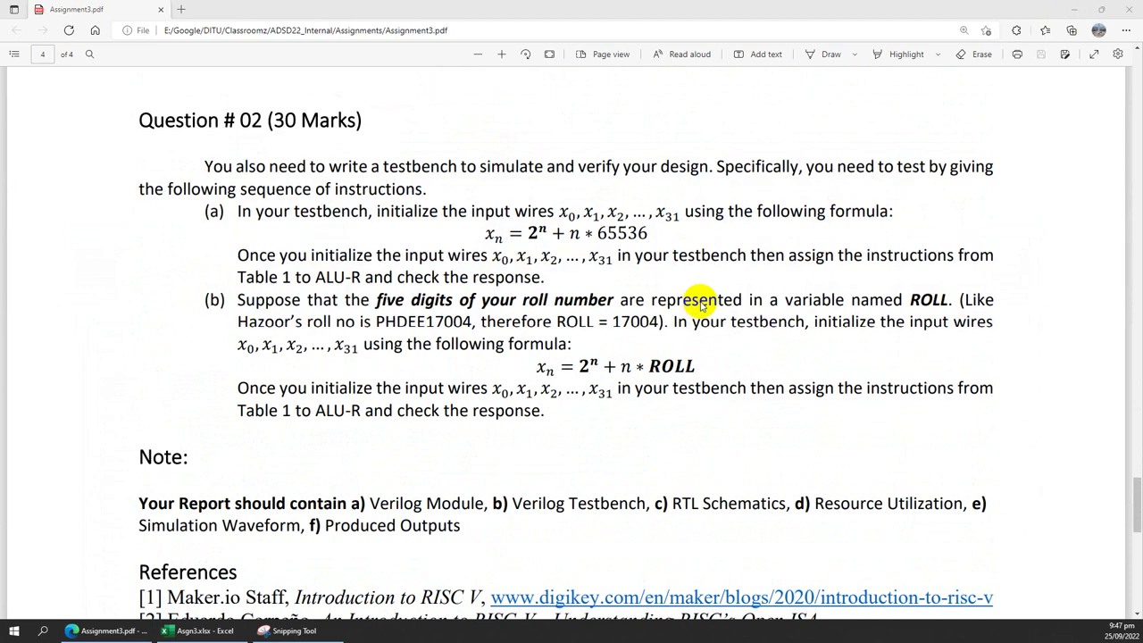